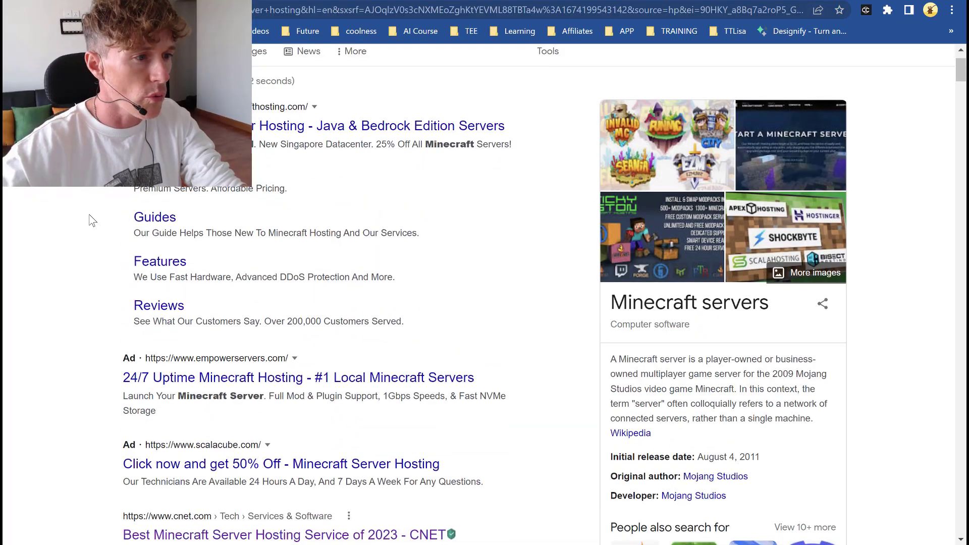
scroll(93, 220, up, 1)
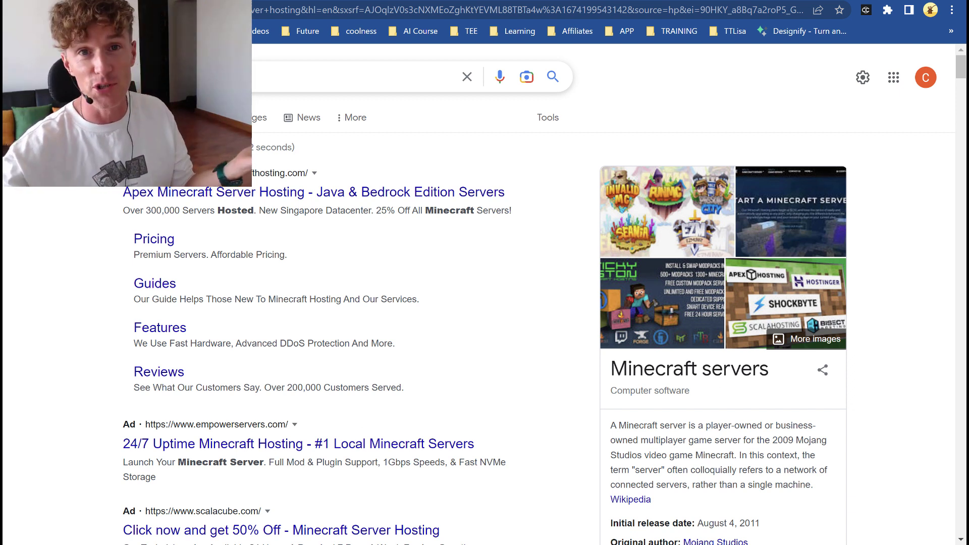
Scroll the Google results to the CNET 'Best Minecraft Server Hosting Service of 2023' link
scroll(70, 204, down, 8)
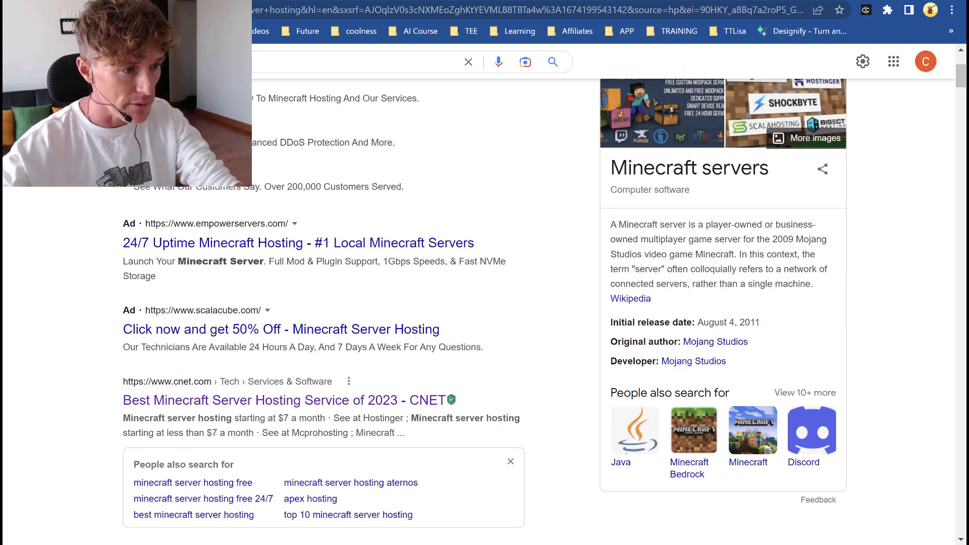
Open the CNET 'Best Minecraft Server Hosting Service of 2023' article and scroll into its text
click(211, 201)
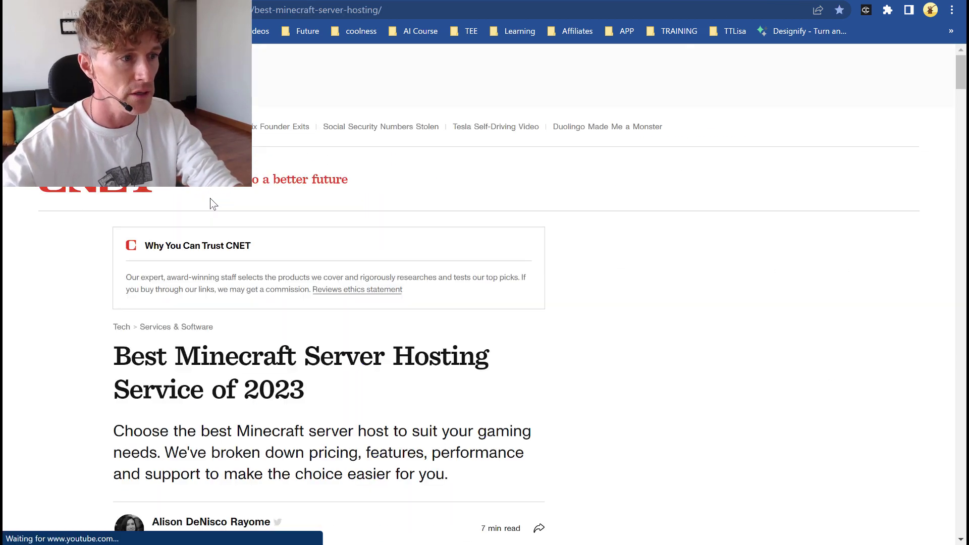
scroll(91, 258, down, 4)
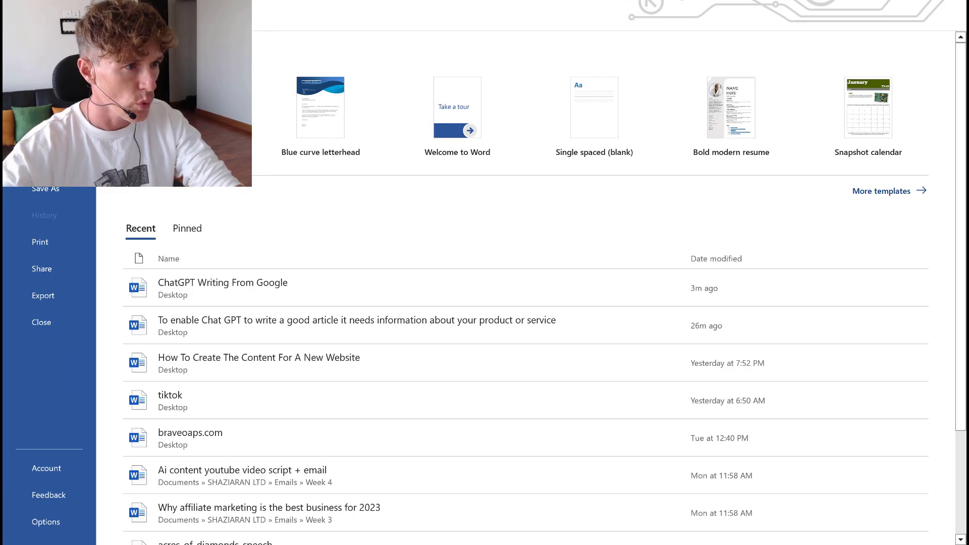
Paste the copied CNET article as plain text (Keep Text Only) into a blank document
key(Escape)
right_click(311, 161)
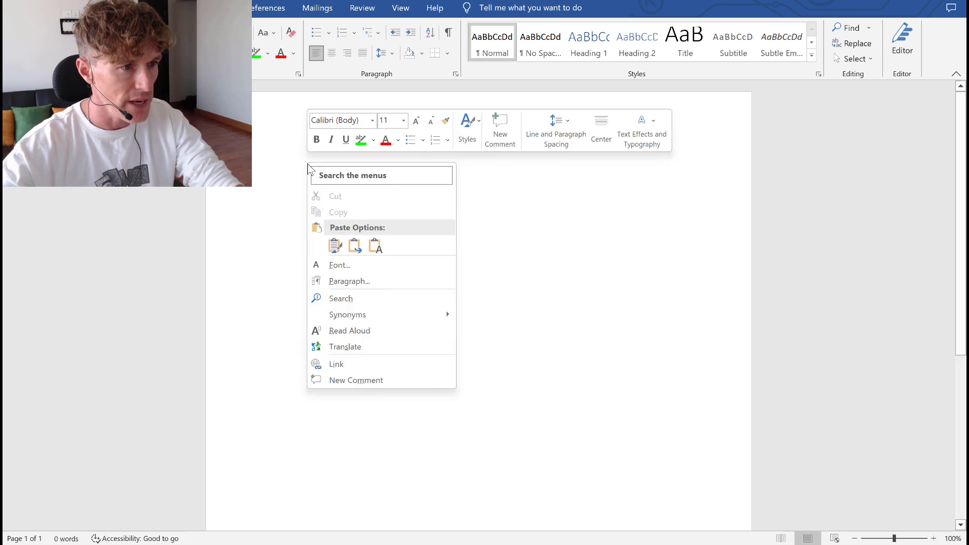
click(374, 245)
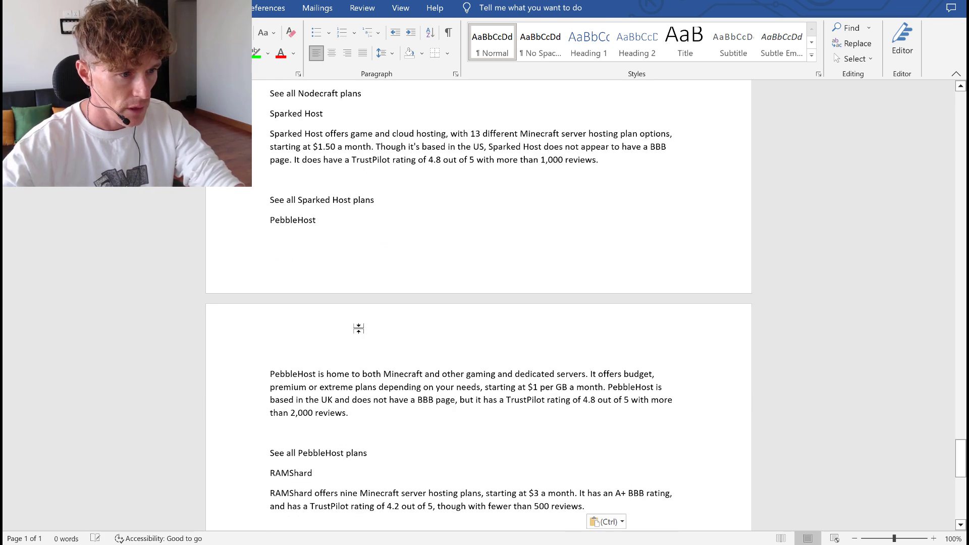
Select the author block and host link list at the top of the pasted article
scroll(358, 329, up, 20)
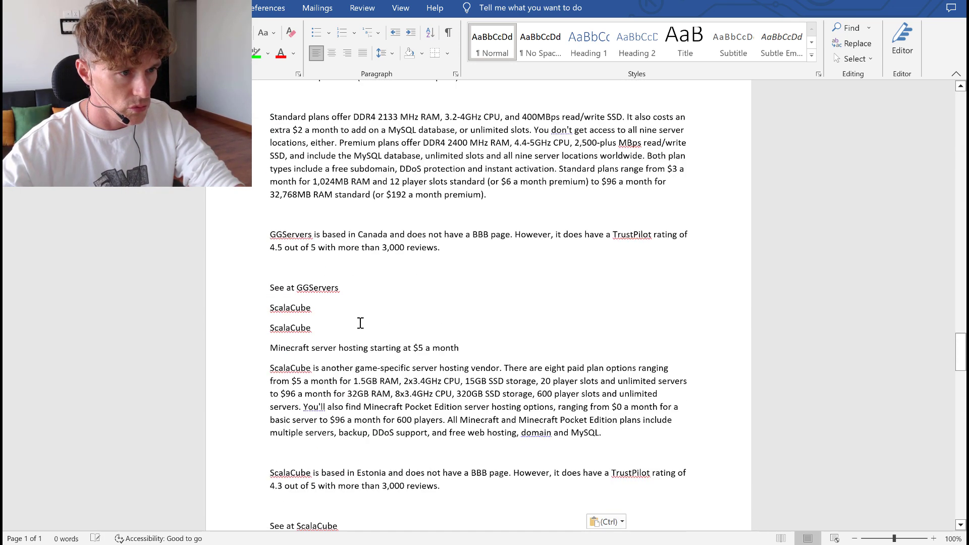
scroll(361, 323, up, 20)
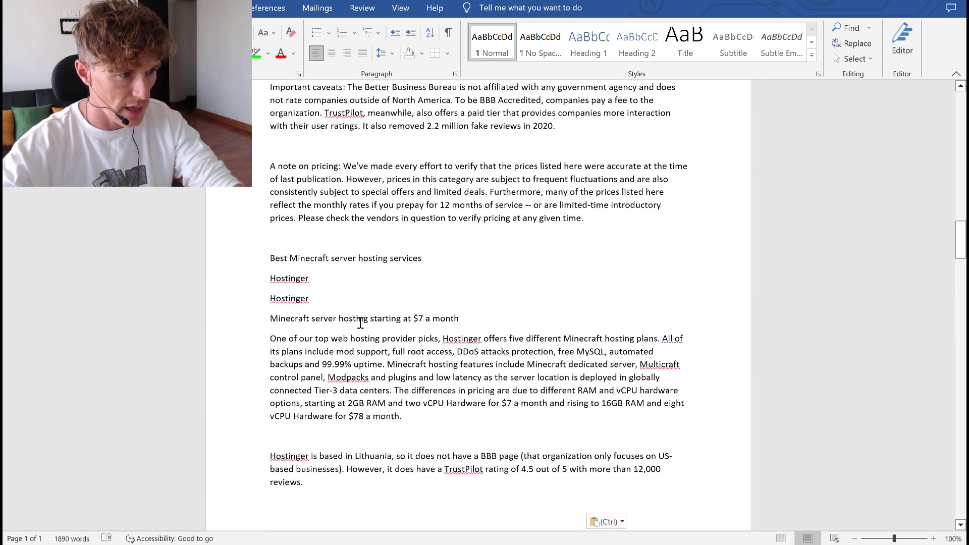
scroll(360, 323, up, 20)
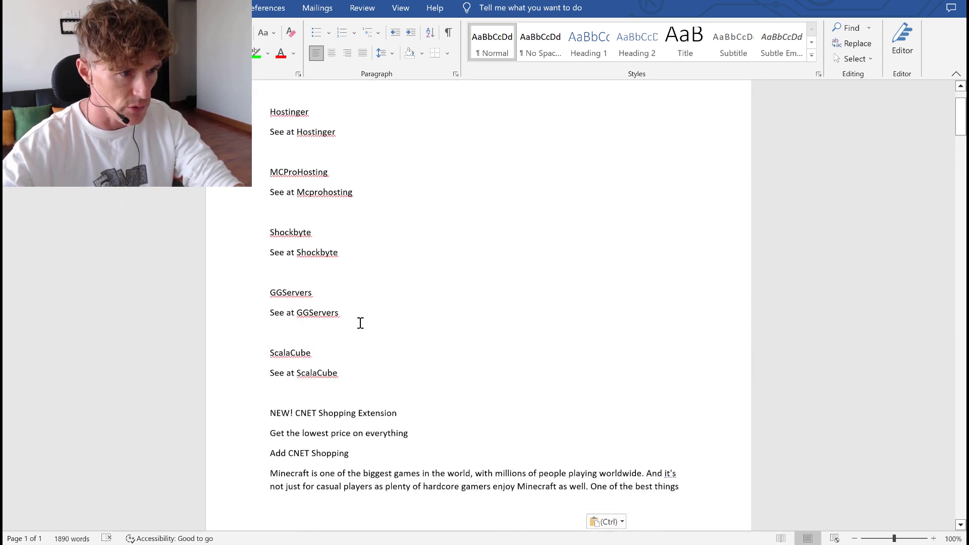
scroll(361, 324, up, 4)
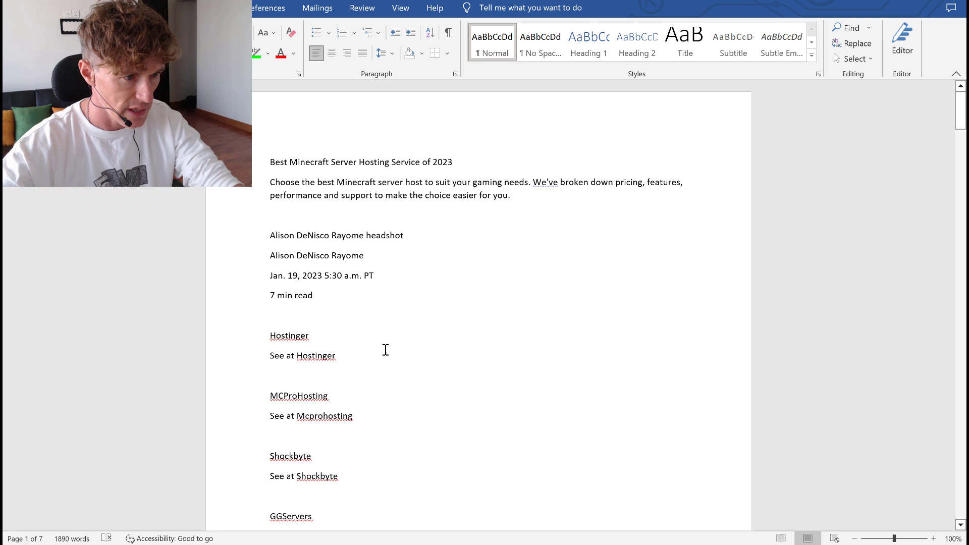
scroll(386, 350, down, 10)
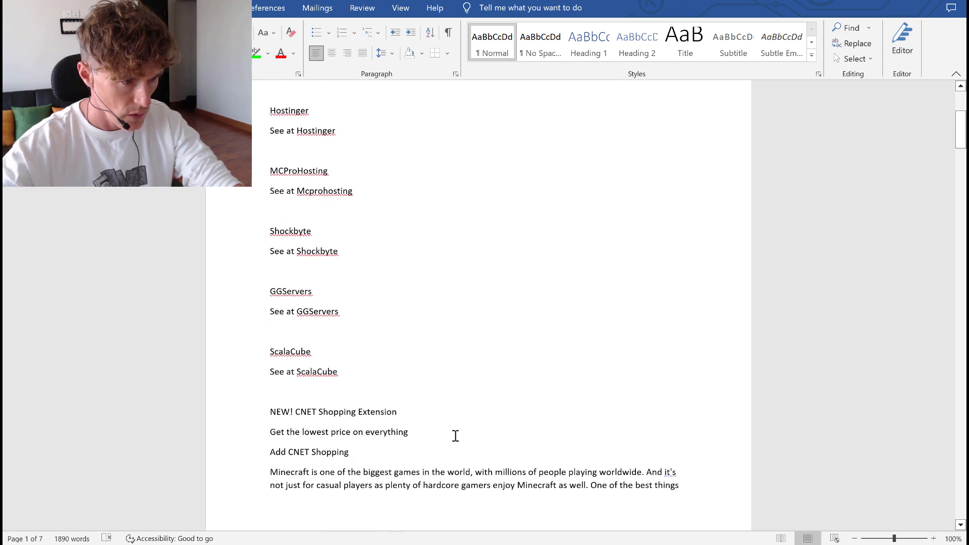
drag(404, 451, 267, 171)
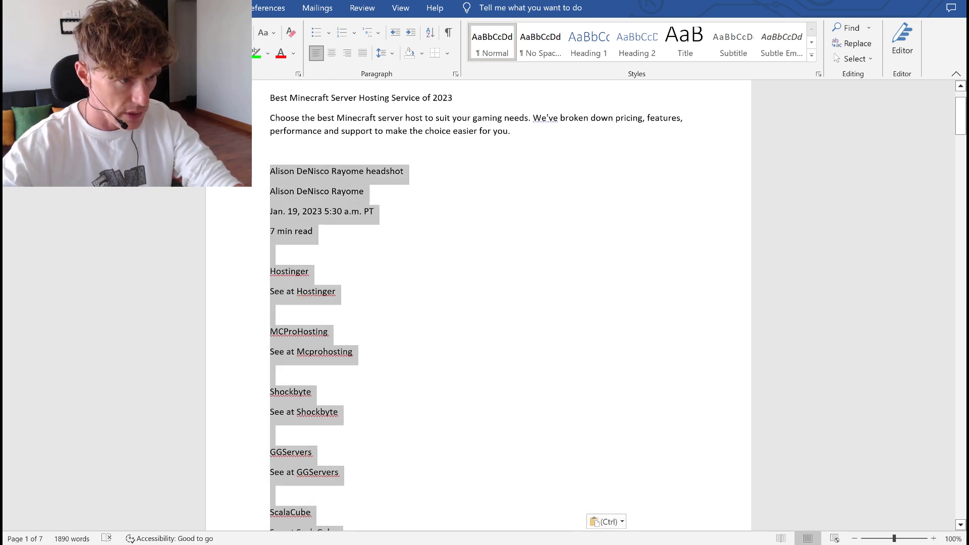
Delete the author block, host link list and the 'Read more' line
key(Delete)
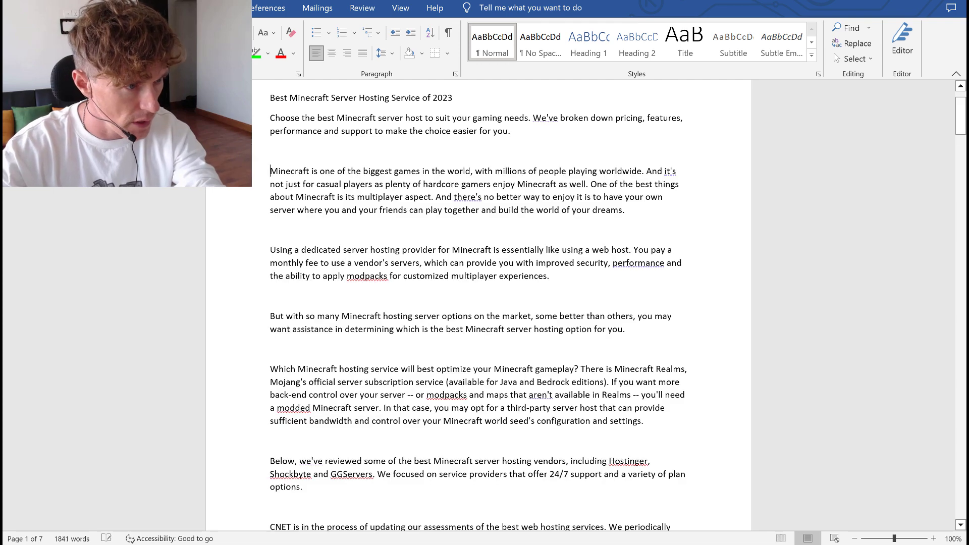
scroll(283, 210, down, 7)
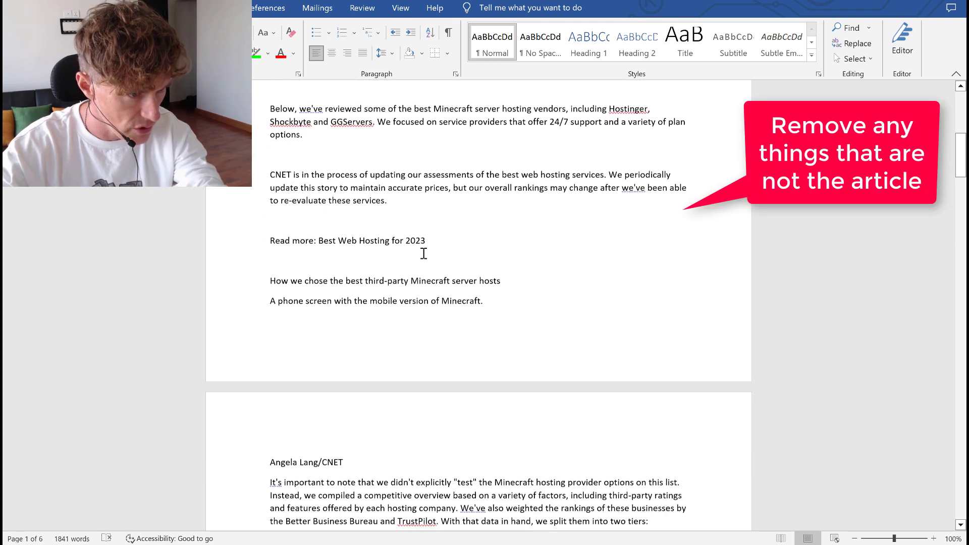
drag(424, 248, 182, 250)
key(Delete)
key(BackSpace)
key(BackSpace)
key(BackSpace)
key(BackSpace)
key(BackSpace)
key(BackSpace)
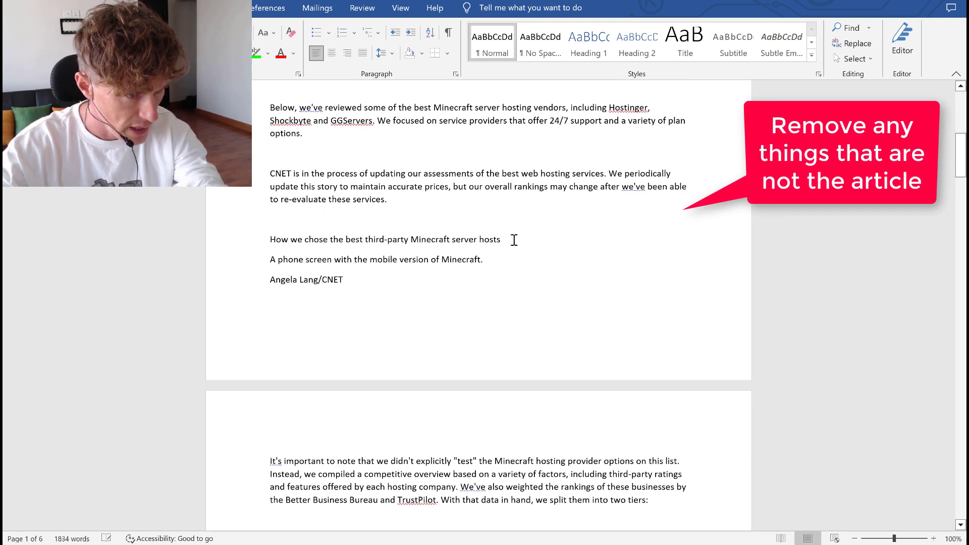
Delete the stray heading, caption and photo credit lines
scroll(400, 282, down, 1)
drag(388, 250, 210, 199)
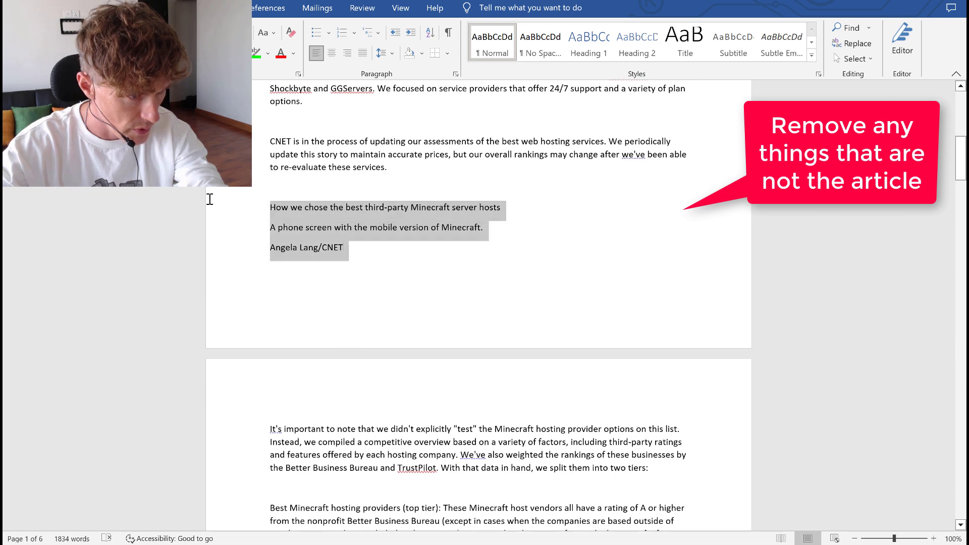
click(395, 261)
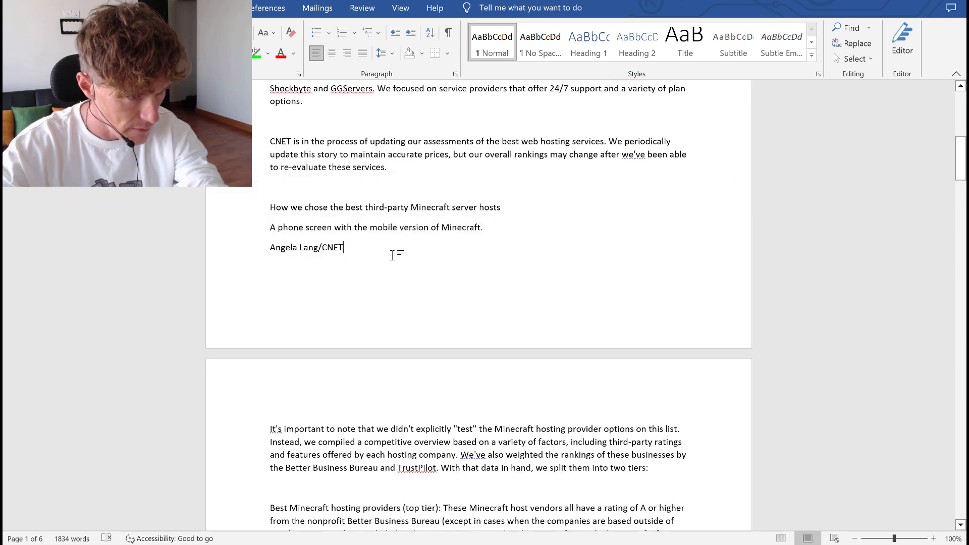
drag(392, 255, 209, 205)
key(Delete)
key(BackSpace)
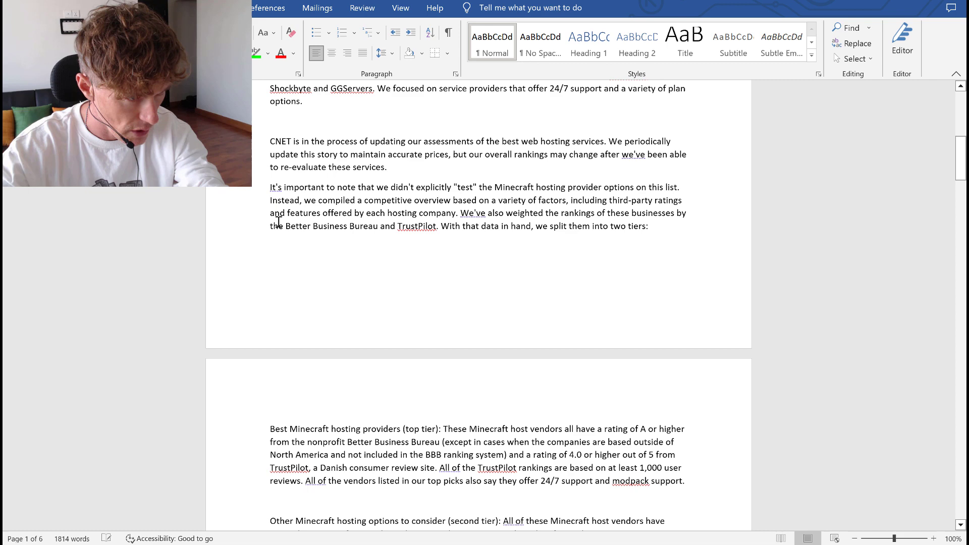
Remove the blank lines around the CNET paragraph, 'Below, we've reviewed' and 'experiences.'
scroll(278, 222, up, 3)
key(BackSpace)
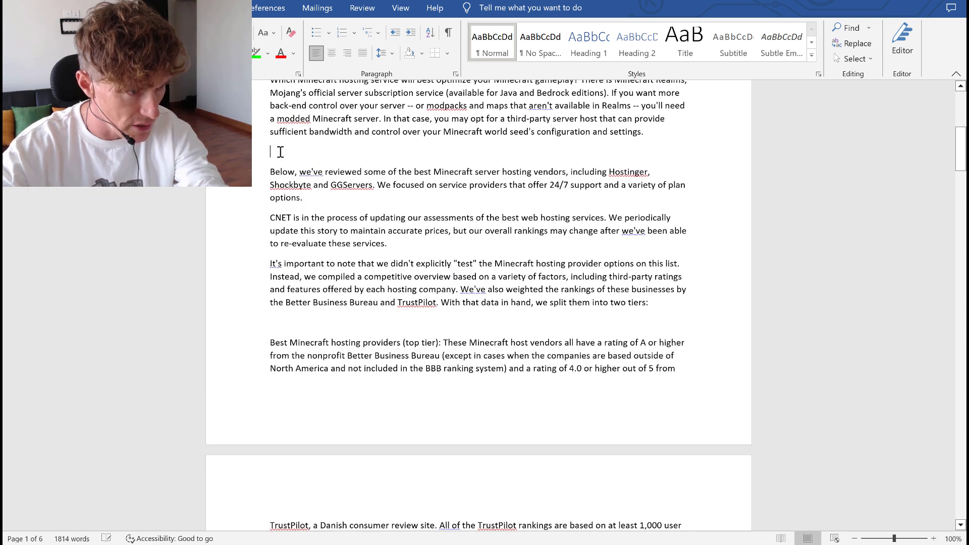
key(BackSpace)
scroll(278, 217, up, 5)
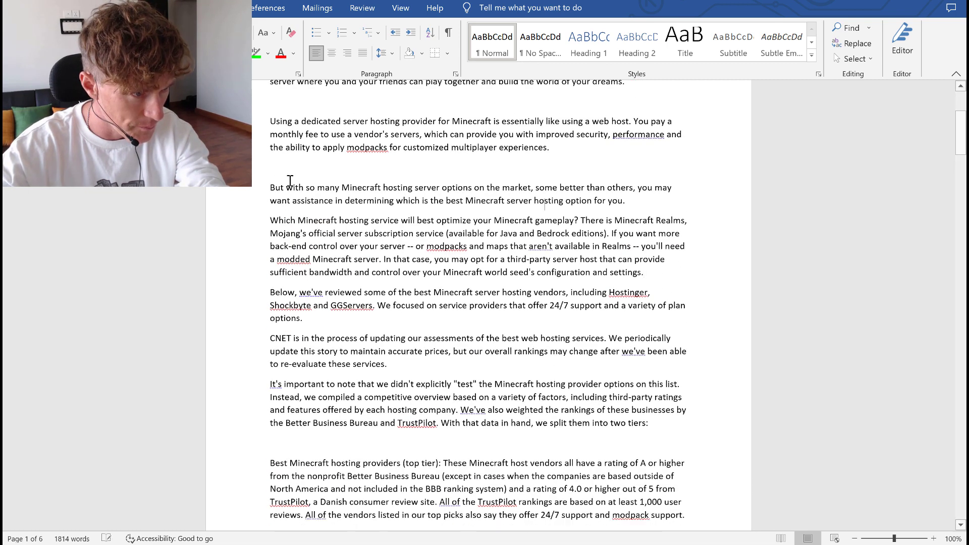
key(BackSpace)
Remove the blank lines after 'dreams.', the subtitle and 'two tiers:'
scroll(282, 167, up, 3)
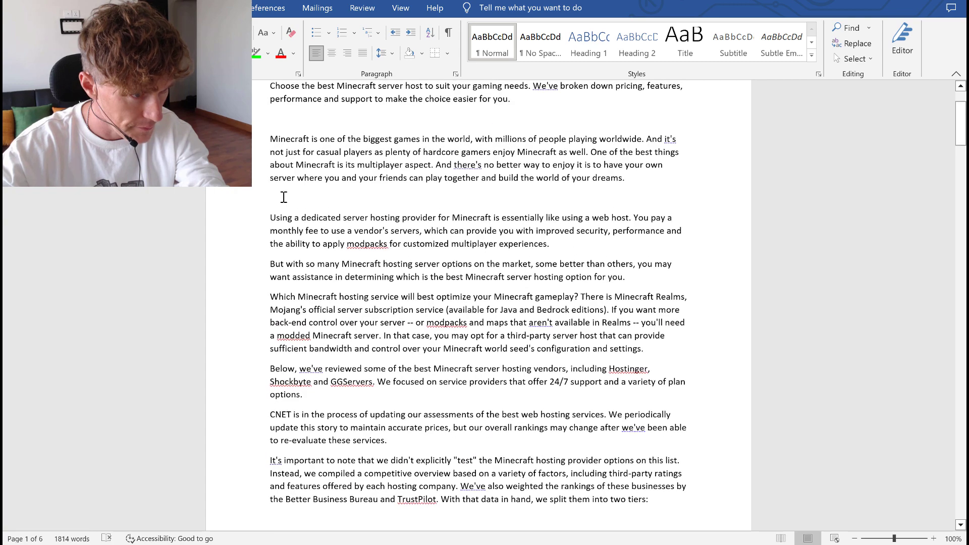
click(284, 200)
key(BackSpace)
click(281, 118)
key(BackSpace)
scroll(290, 225, down, 5)
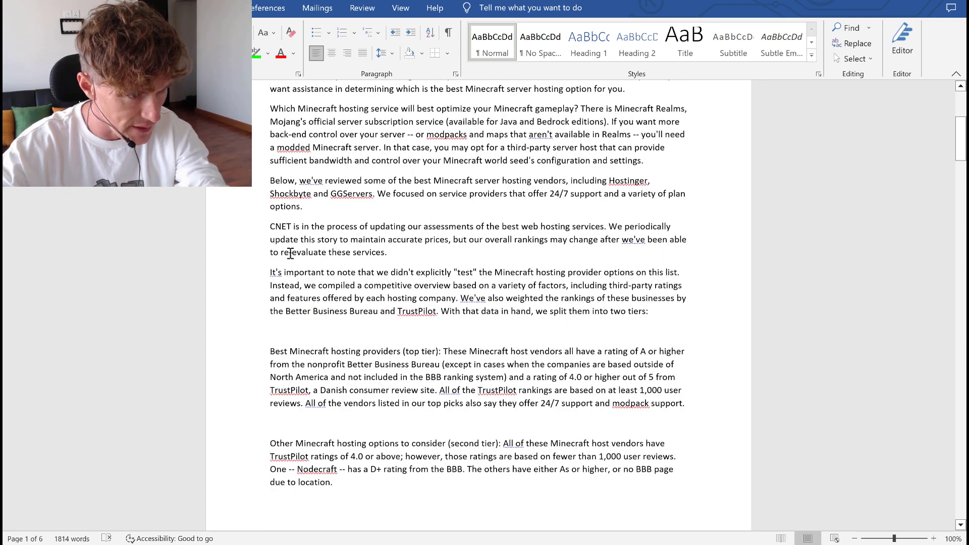
click(277, 326)
key(BackSpace)
Delete the 'See at' links and vendor-name lines for Hostinger, MCProHosting, Shockbyte and GGServers
scroll(277, 326, down, 15)
drag(336, 416, 241, 388)
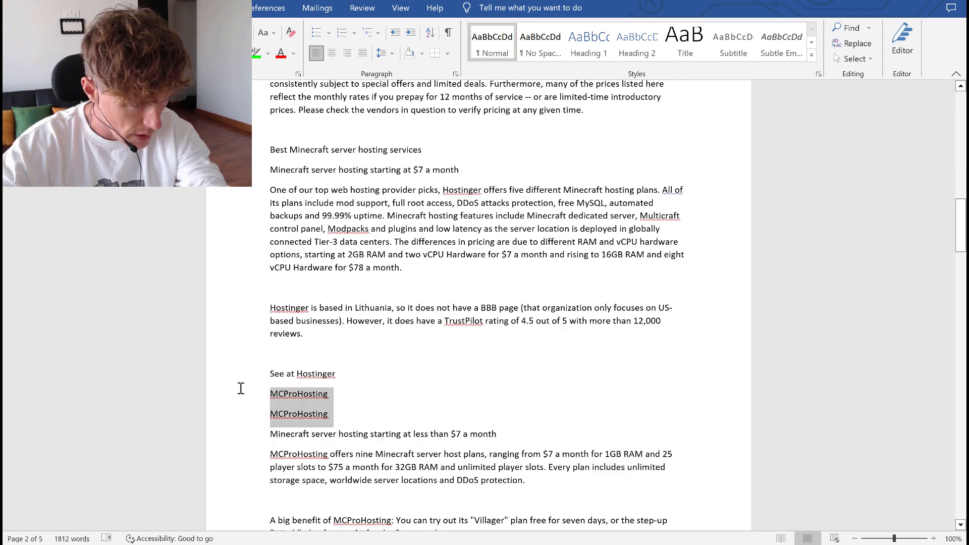
key(BackSpace)
scroll(303, 373, down, 10)
drag(328, 371, 233, 334)
key(BackSpace)
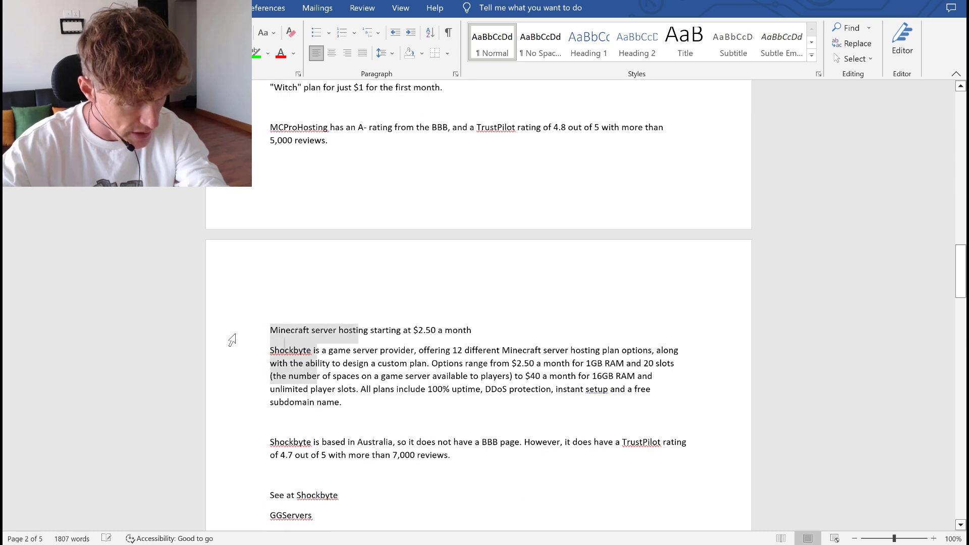
scroll(354, 396, down, 3)
drag(246, 438, 244, 407)
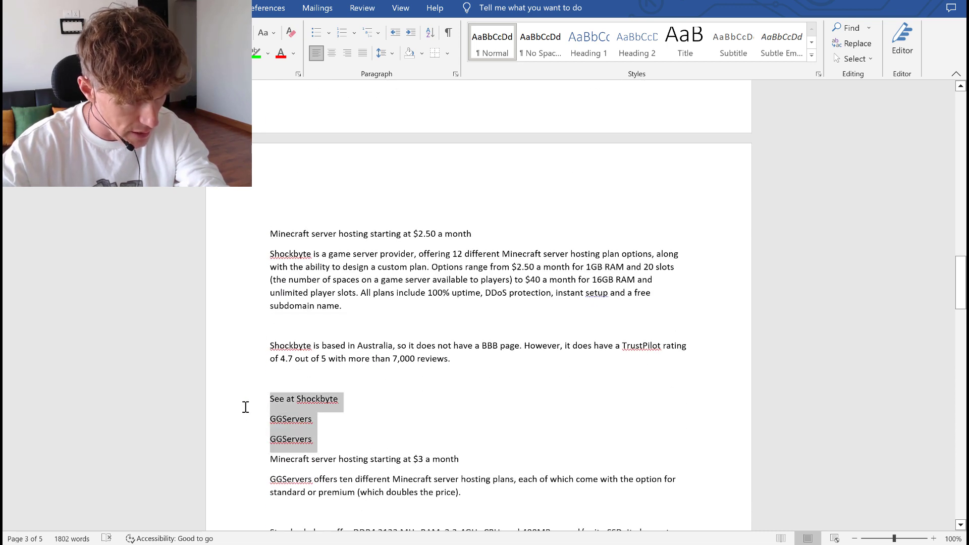
key(BackSpace)
Delete the leftover link and ScalaCube lines, then select the whole article
scroll(288, 363, down, 7)
scroll(313, 376, down, 3)
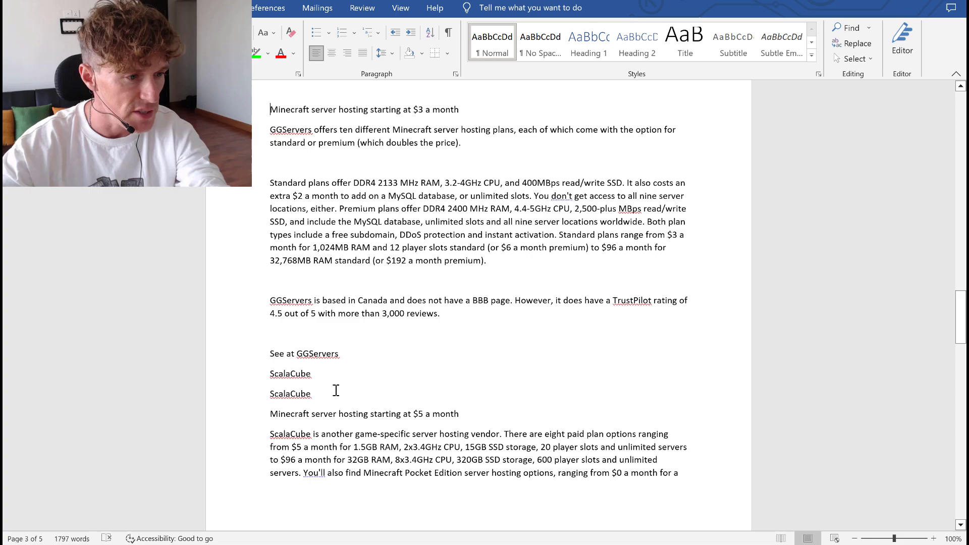
drag(326, 391, 253, 350)
key(BackSpace)
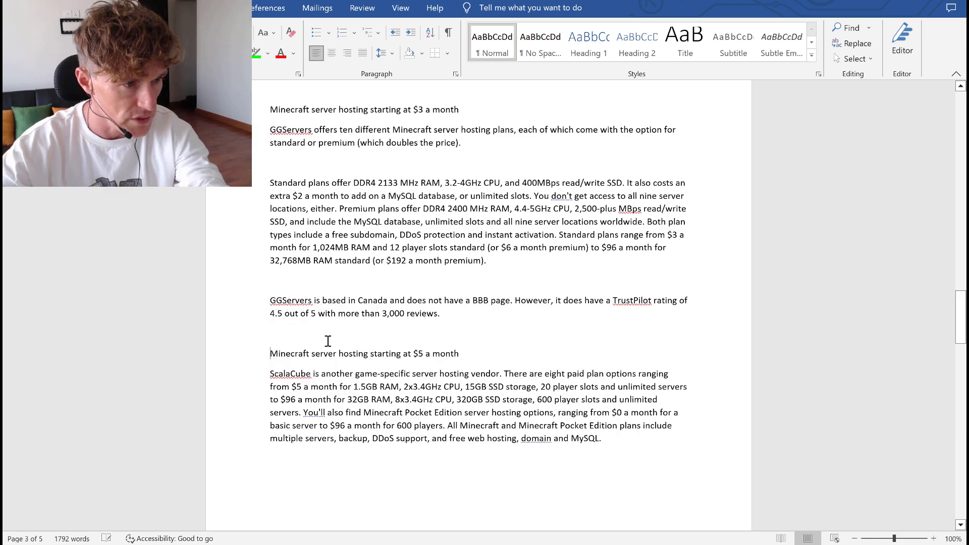
scroll(244, 351, down, 15)
drag(608, 342, 227, 101)
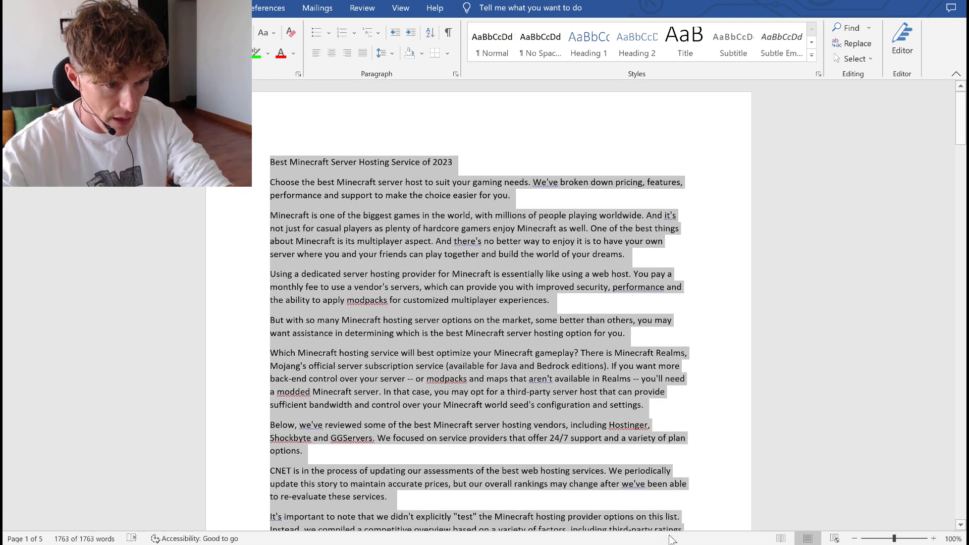
Select the outline prompt in the prompt checklist document
mouse_move(696, 544)
click(637, 501)
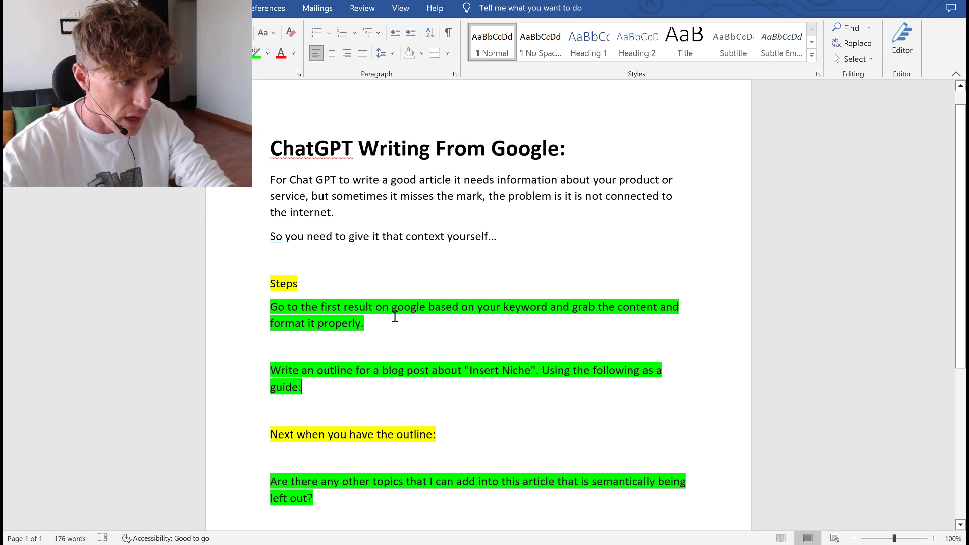
double_click(261, 376)
key(ctrl+c)
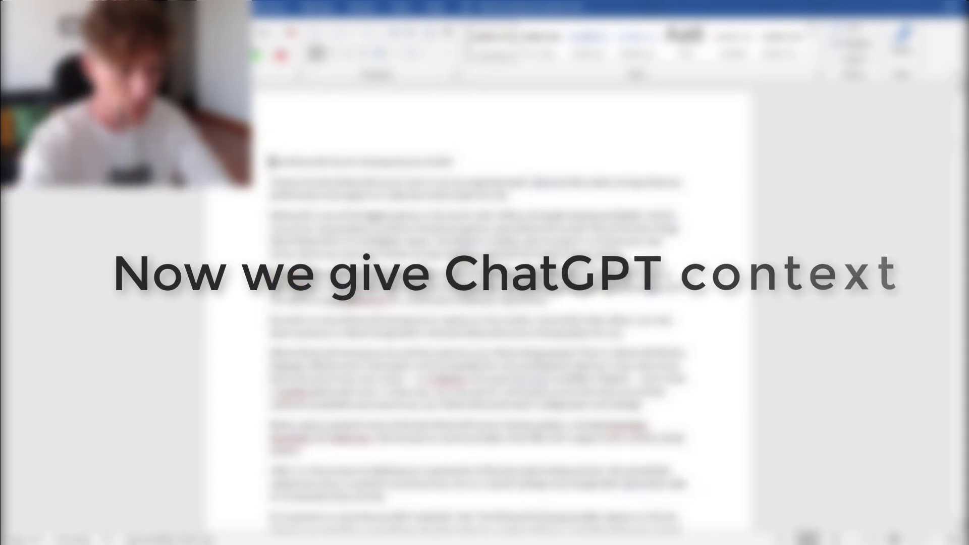
Paste the outline prompt above the article with 'minecraft server hosting' as niche, and select everything
key(Return)
key(ctrl+v)
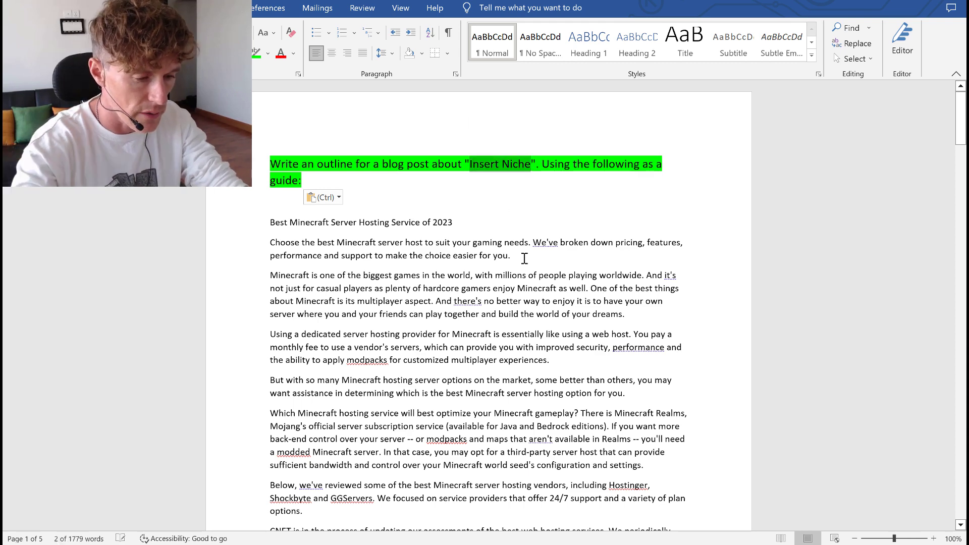
text(minecra)
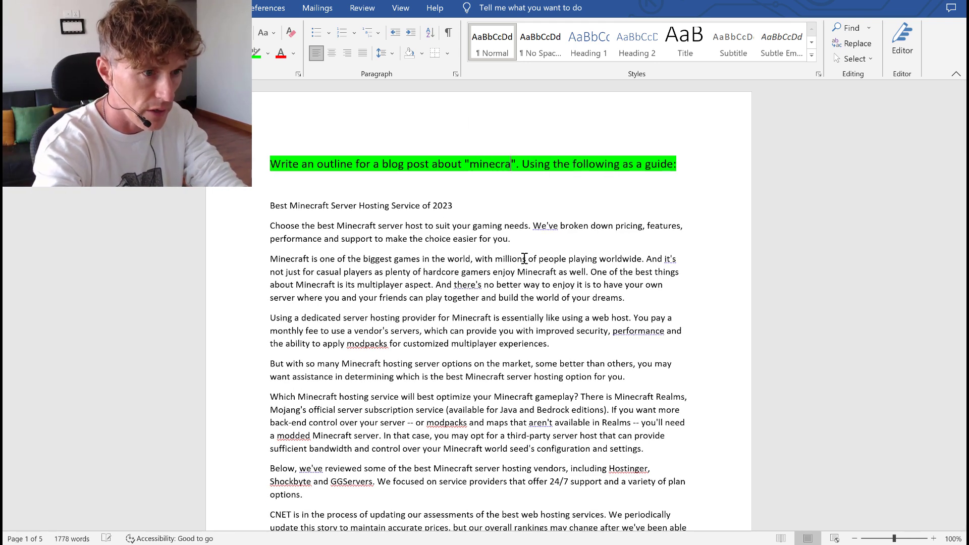
text(ft server h)
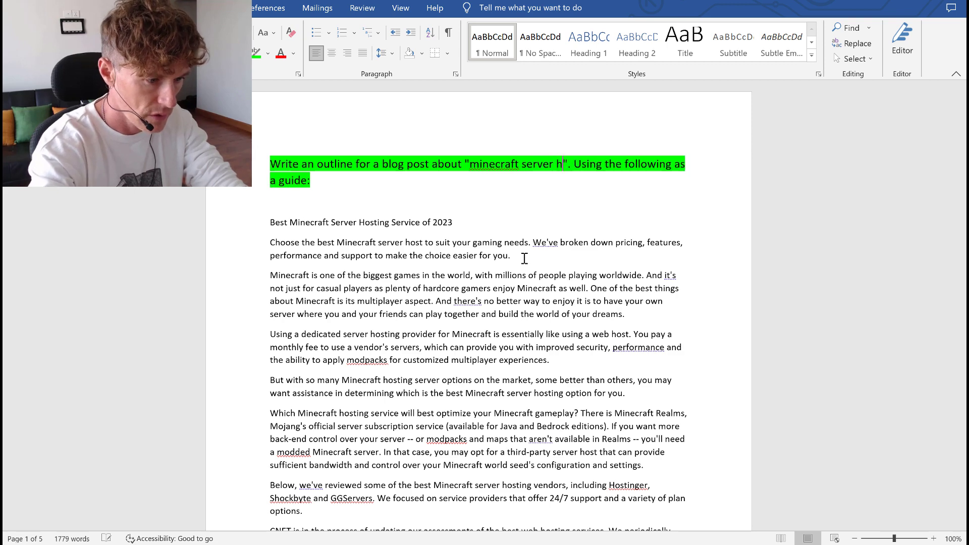
text(osting)
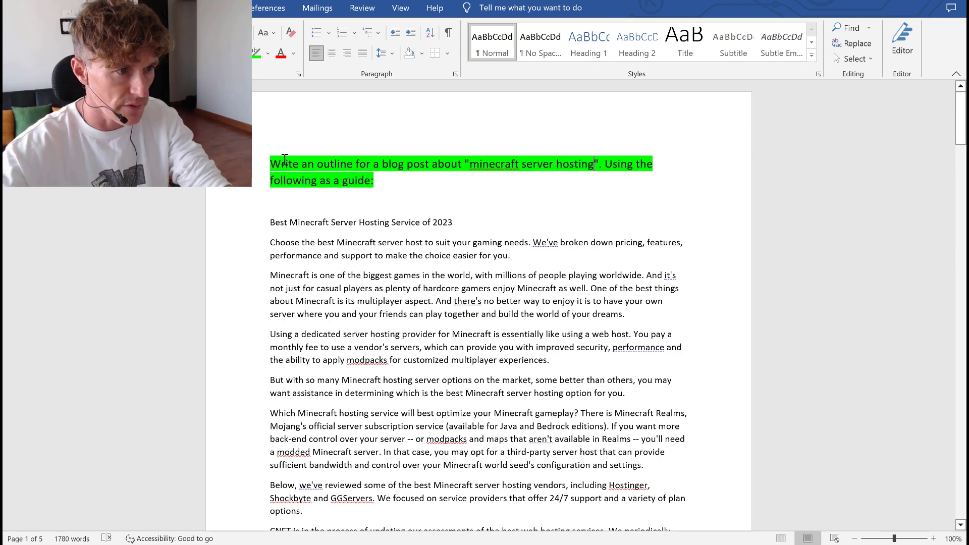
drag(271, 158, 545, 483)
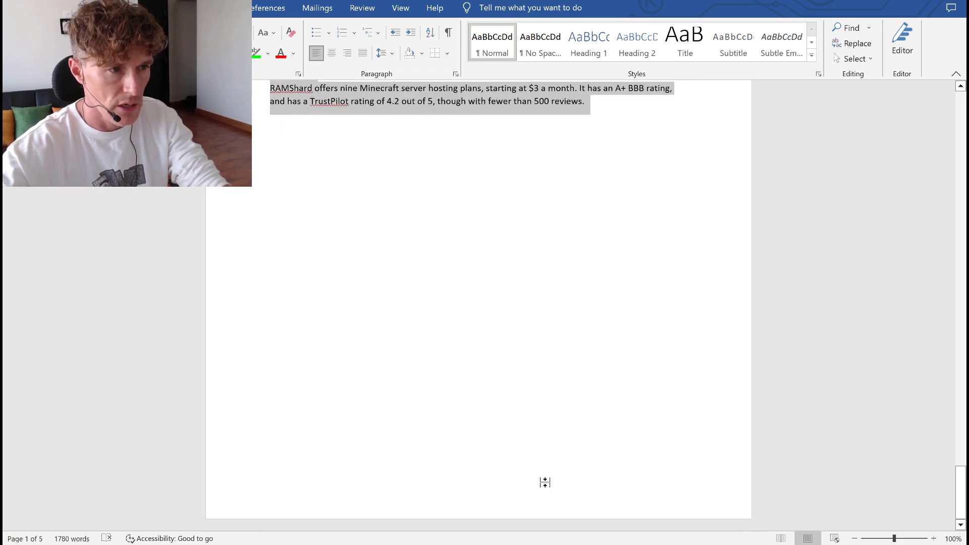
scroll(402, 297, up, 3)
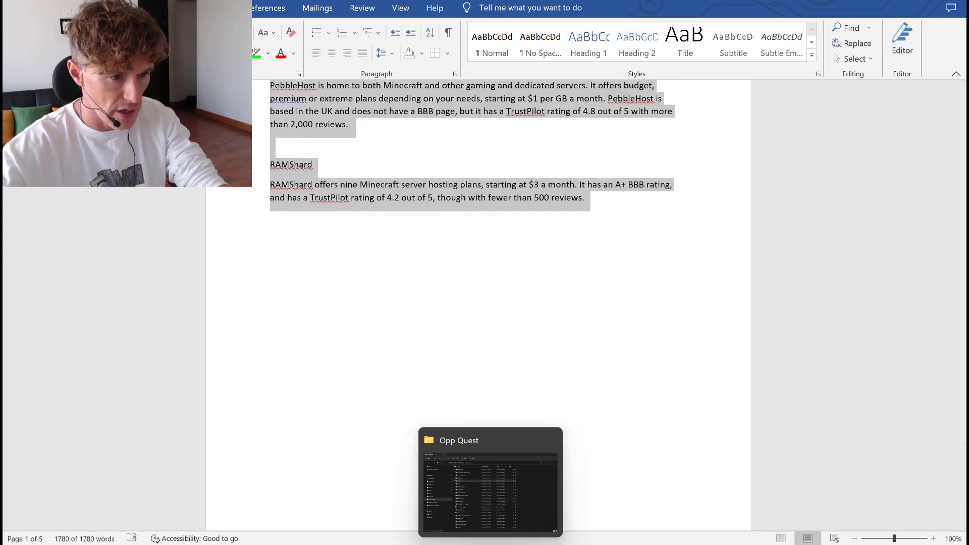
Paste the outline prompt and article text into ChatGPT and send it
key(alt+Tab)
key(ctrl+Tab)
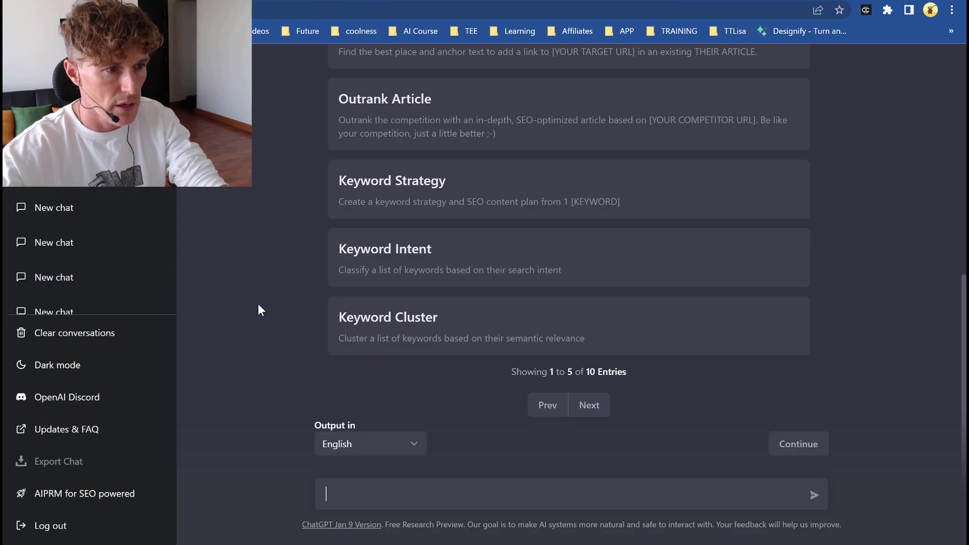
key(ctrl+v)
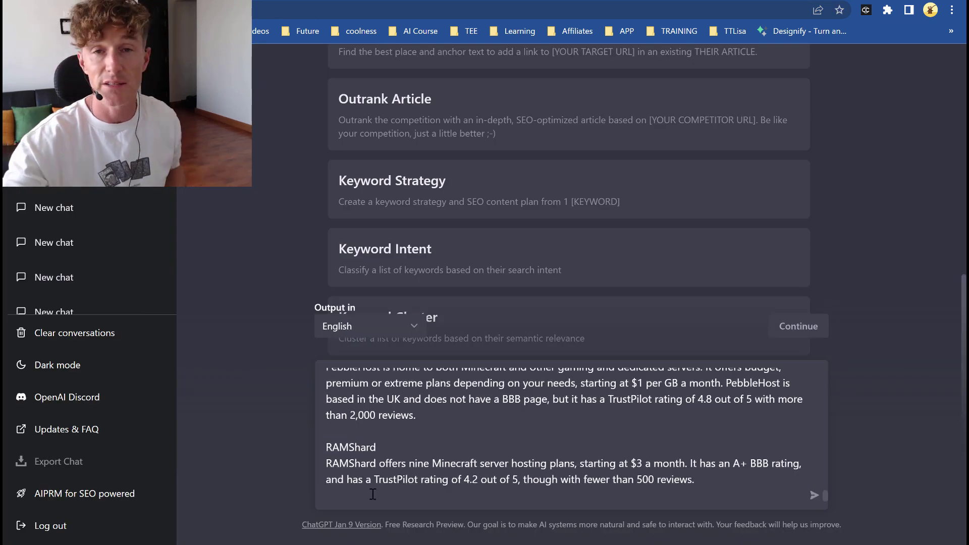
key(Return)
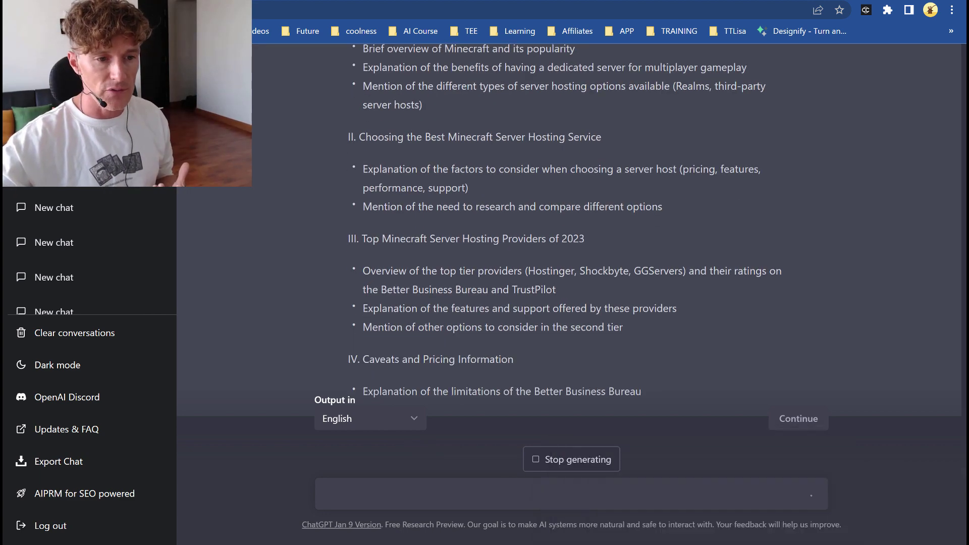
Select the 'Are there any other topics…' prompt in the prompt checklist document
mouse_move(697, 544)
click(624, 492)
scroll(545, 422, down, 4)
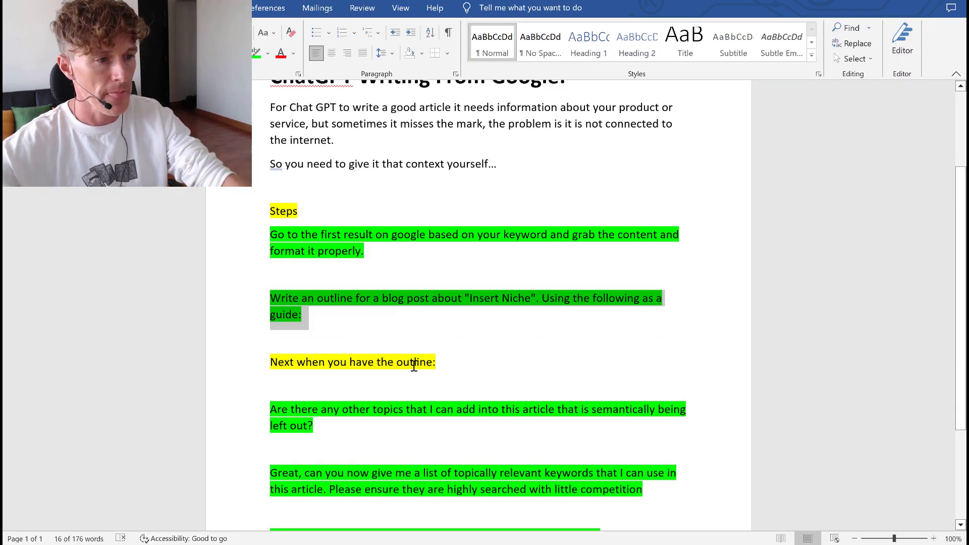
scroll(457, 281, down, 2)
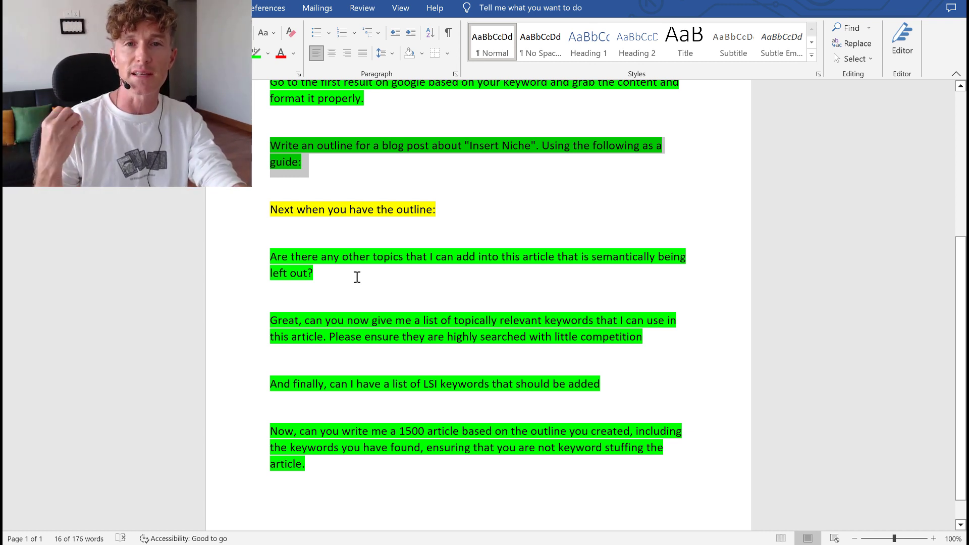
drag(356, 277, 268, 258)
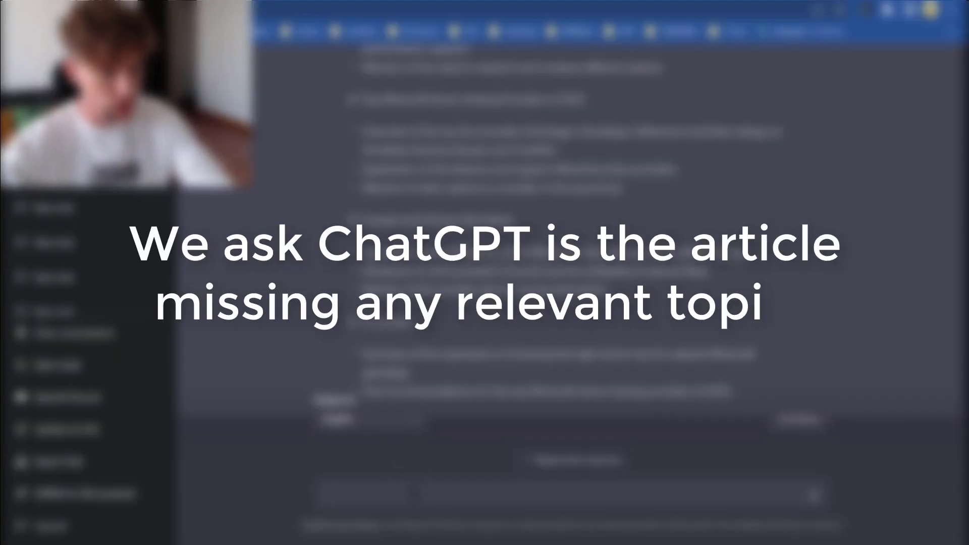
Paste and send the missing-topics question to ChatGPT
text(Are there any other topics that I can add into this article that is semantically being left out?)
key(Return)
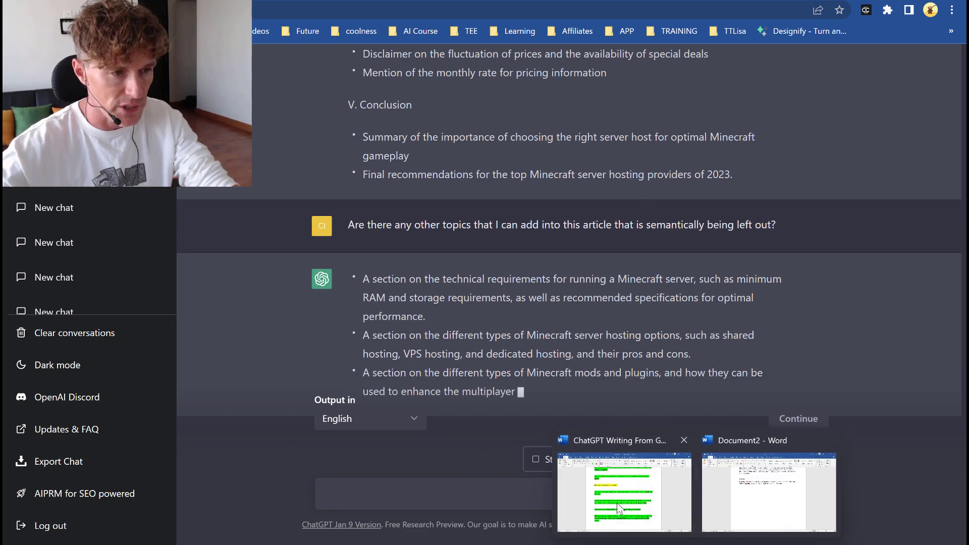
Send the 'Great, can you now give me a list…' keyword prompt to ChatGPT
click(766, 484)
drag(262, 334, 255, 323)
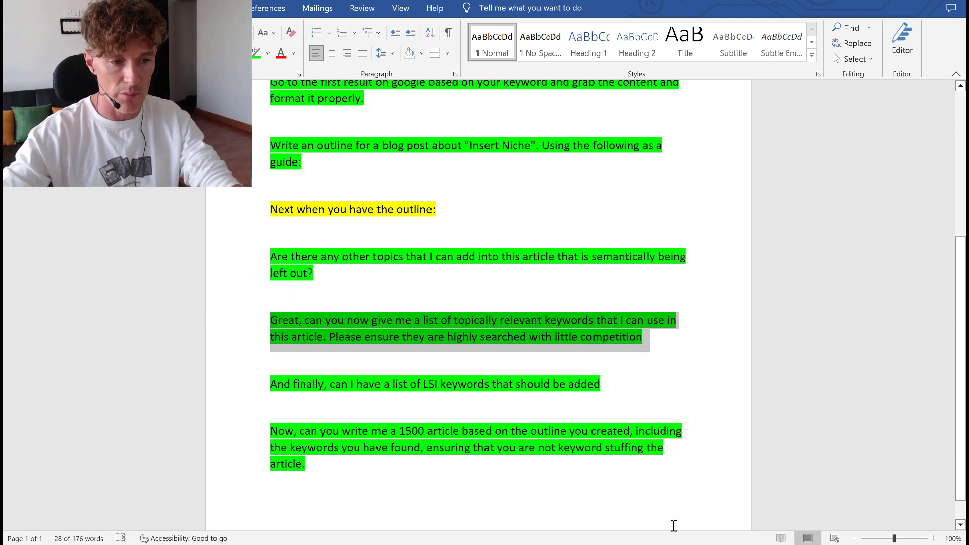
mouse_move(667, 543)
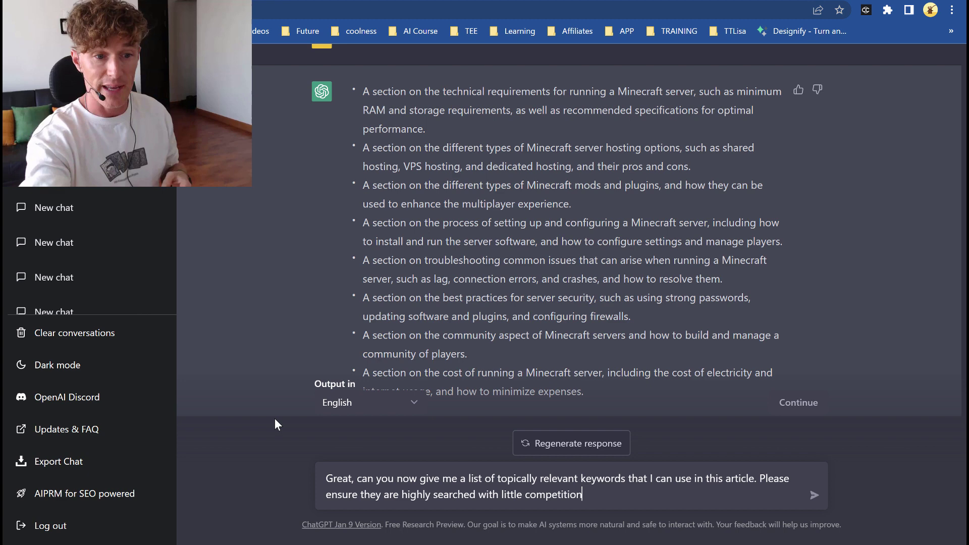
key(Return)
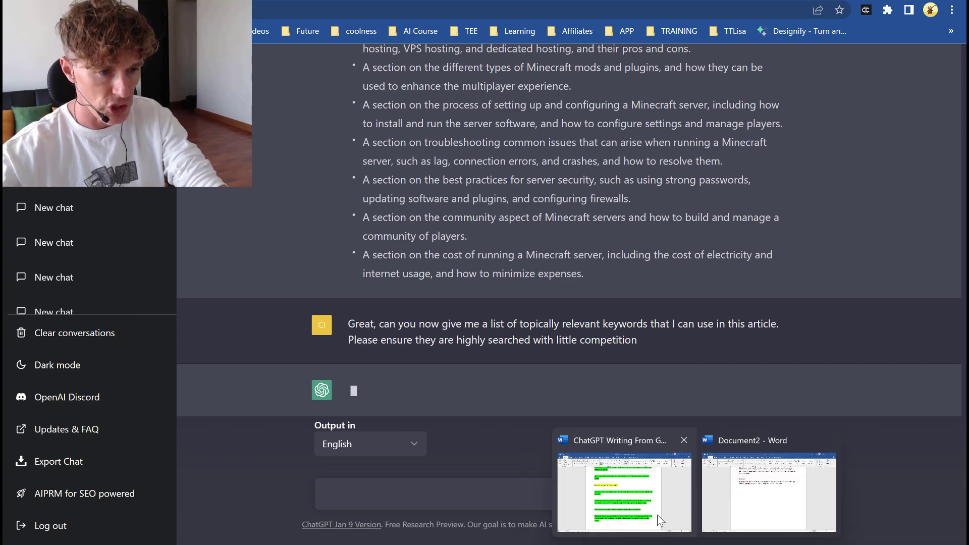
Back in the checklist, reselect the keyword-list prompt instead of the LSI keywords line
click(659, 518)
drag(606, 382, 246, 382)
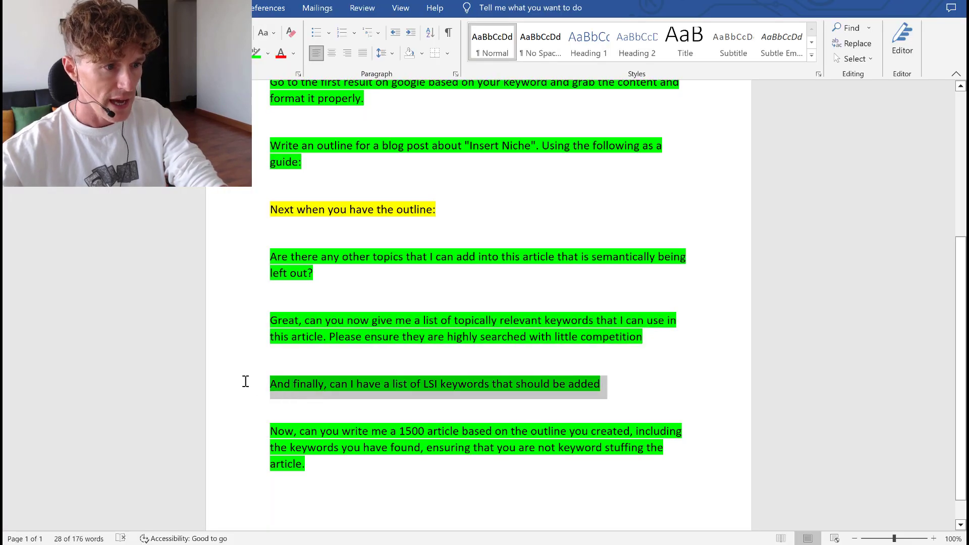
drag(677, 328, 267, 324)
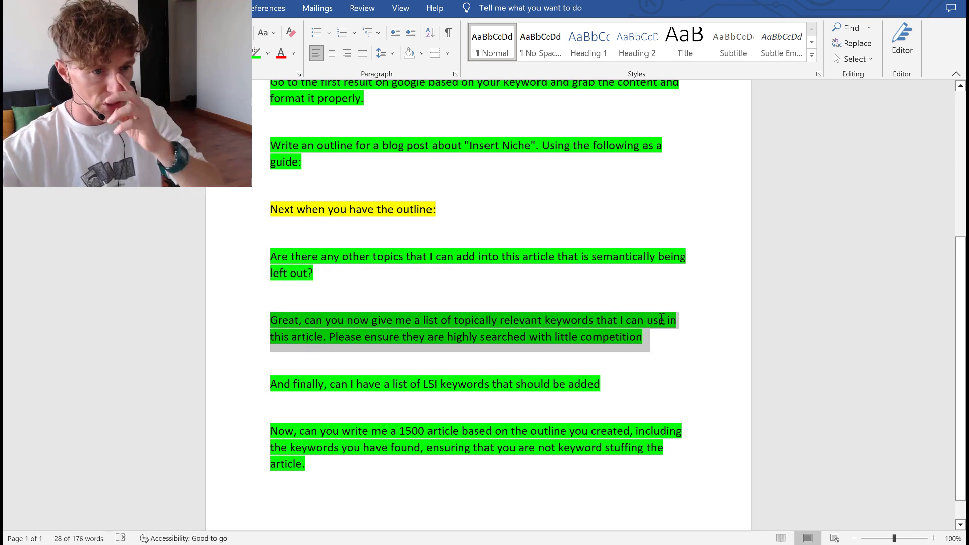
Add the prompt 'Can you also give me a list of long tail keywords that I can use in the article' and copy it
click(586, 281)
key(Return)
key(Return)
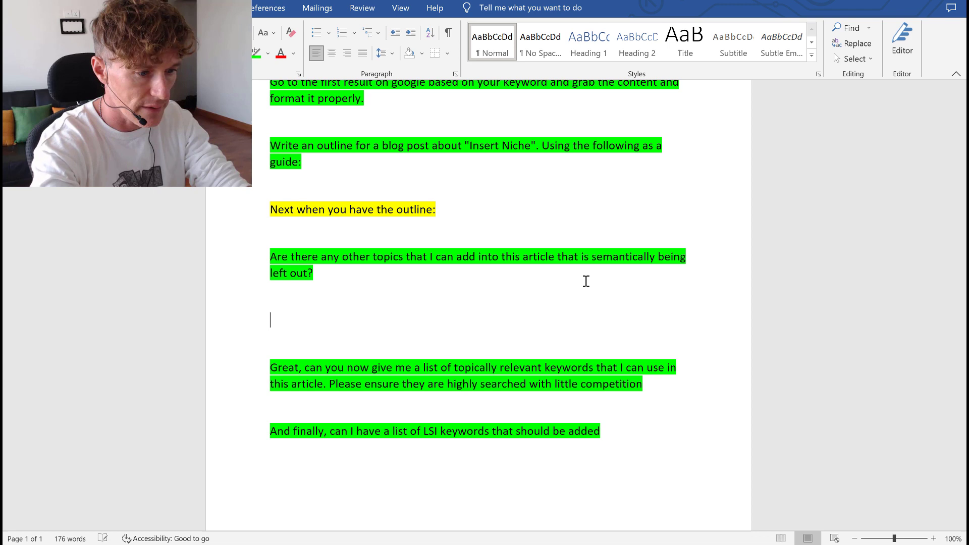
text(Can you al)
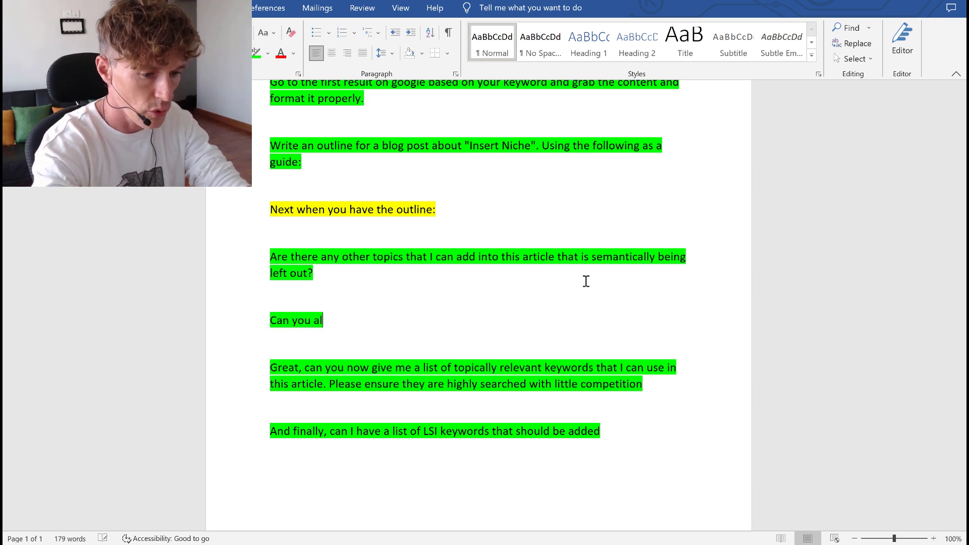
text(so give me a l)
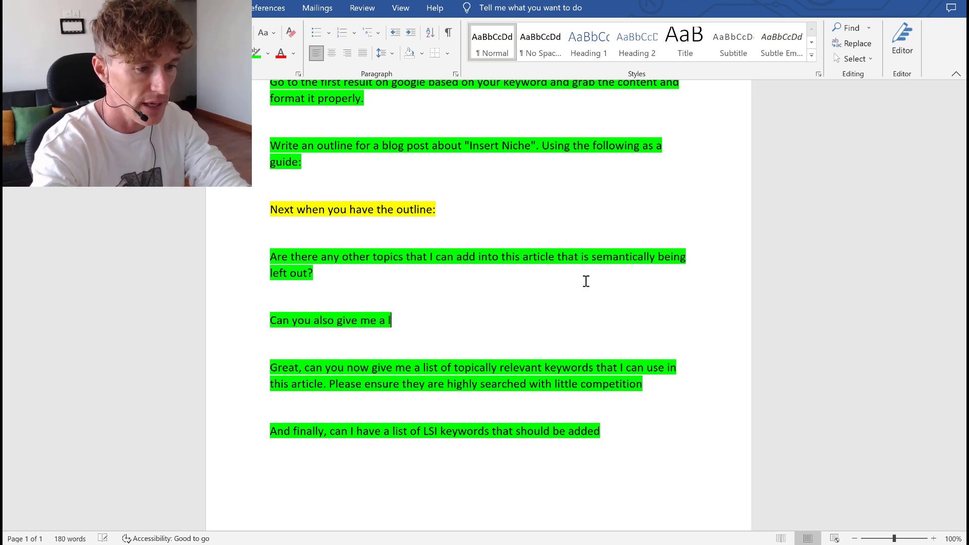
text(ist of long t)
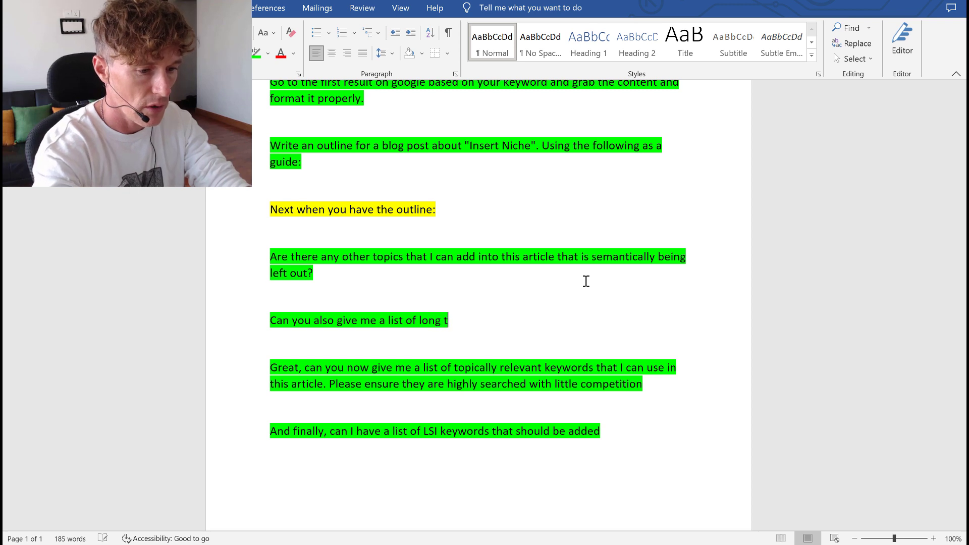
text(ail keywords)
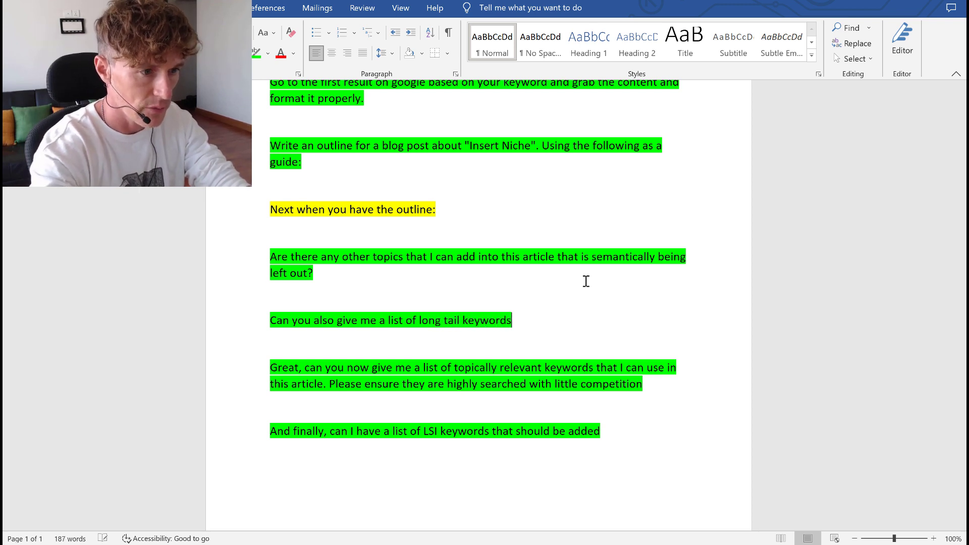
text( that I can us)
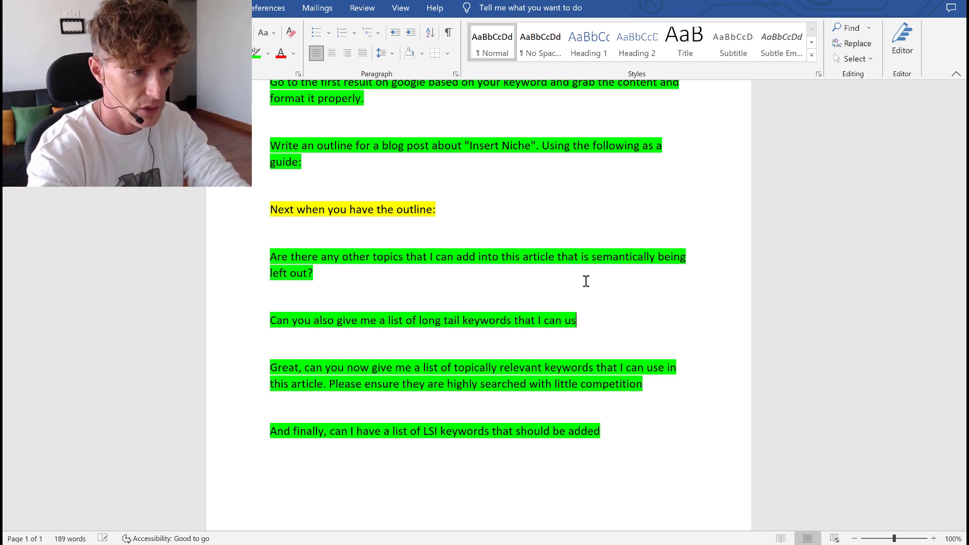
text(e in the article)
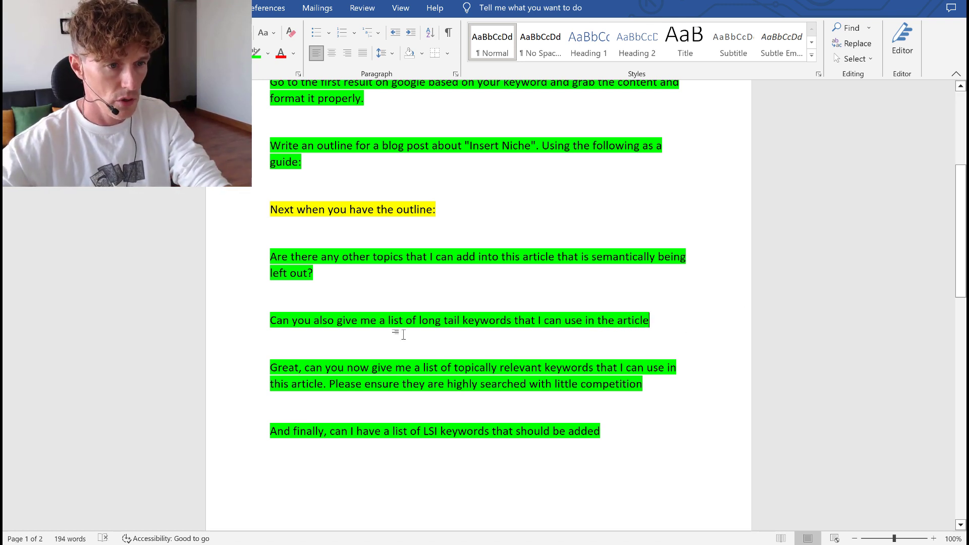
click(256, 322)
key(ctrl+c)
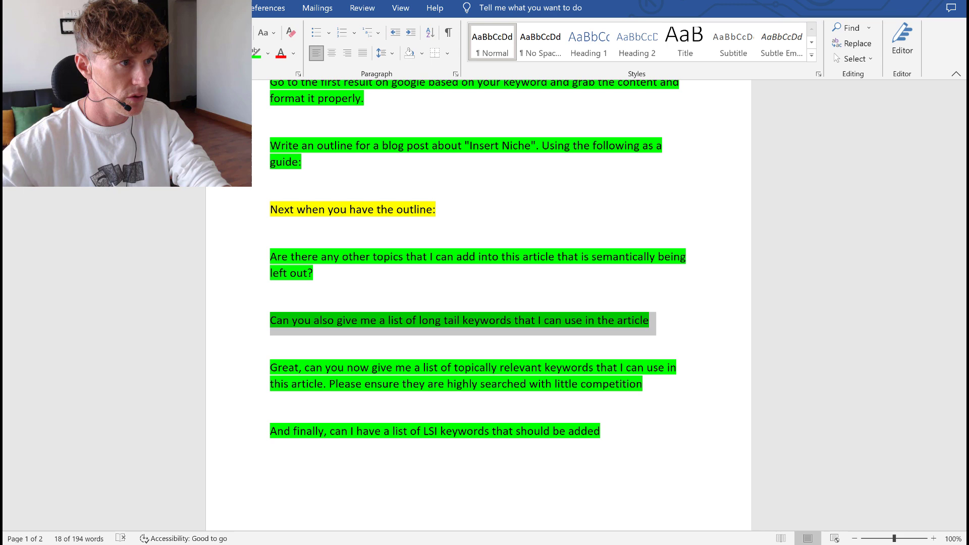
key(alt+f)
key(Escape)
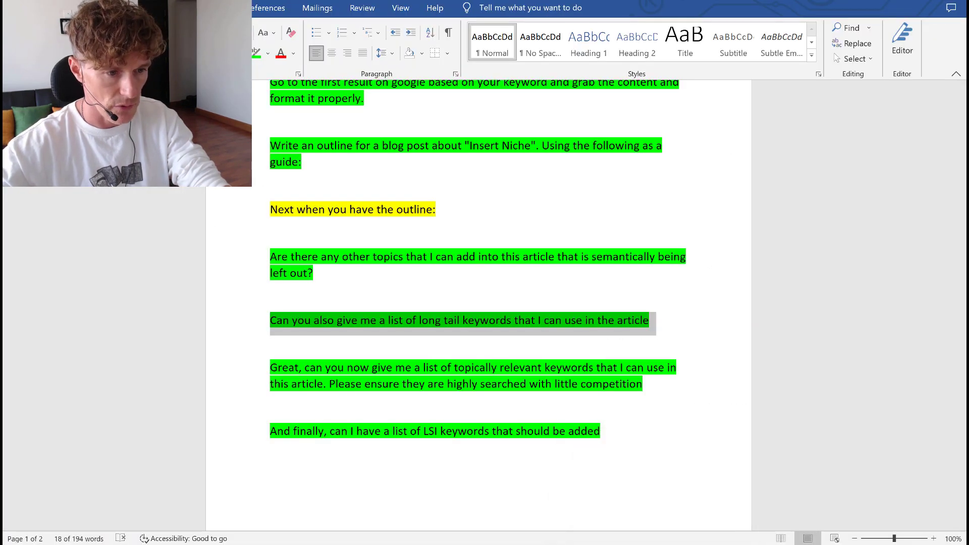
Paste and send the long tail keywords prompt in the ChatGPT chat
mouse_move(638, 544)
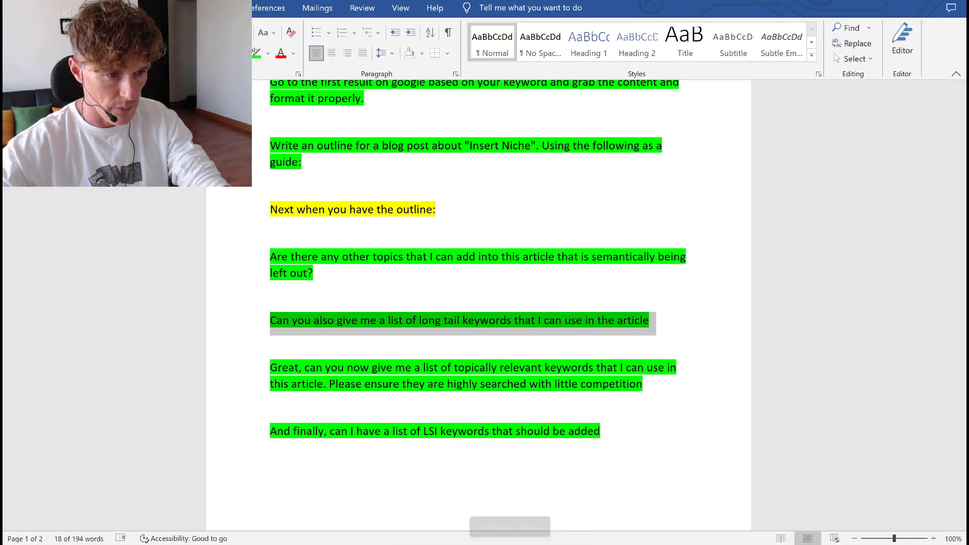
mouse_move(460, 544)
click(440, 490)
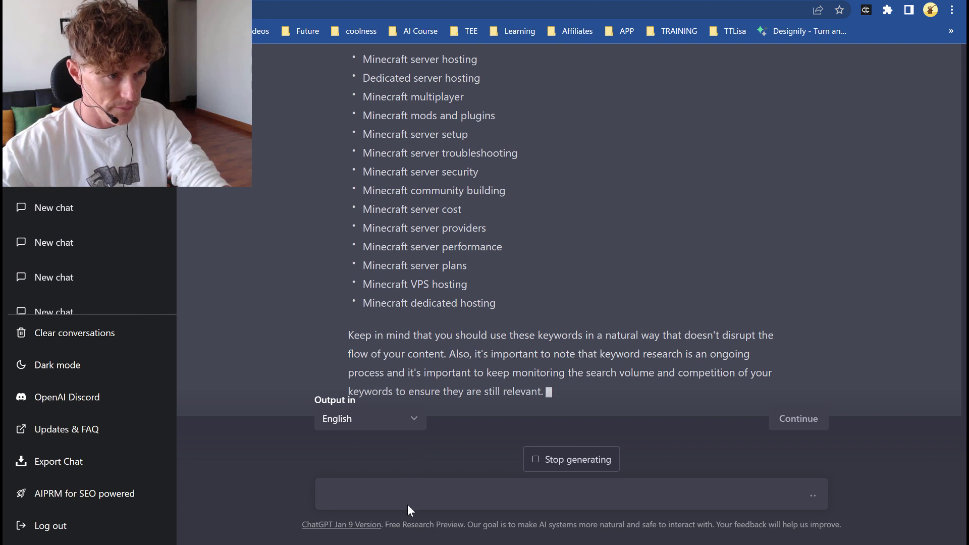
key(ctrl+v)
scroll(434, 305, up, 1)
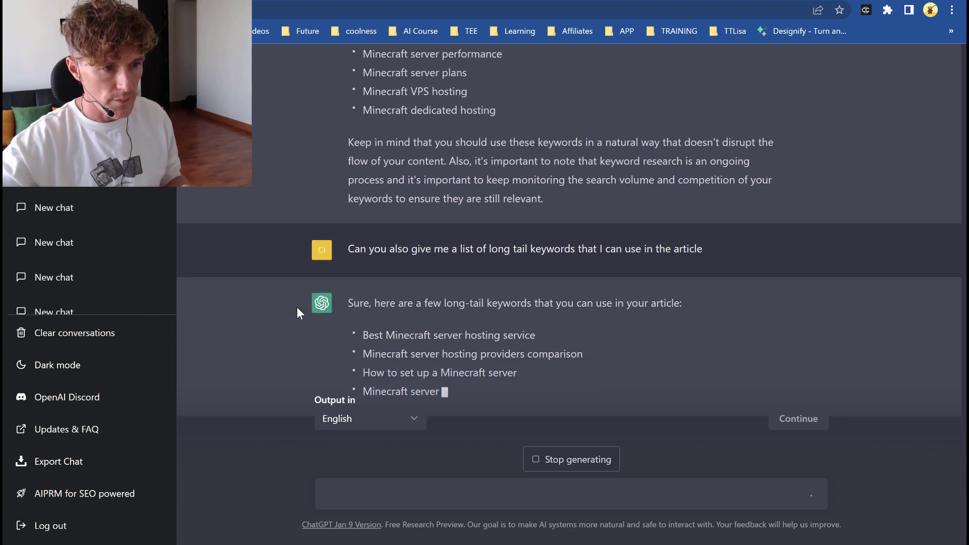
In the Word checklist, select the topically relevant keywords prompt, then the LSI keywords prompt
mouse_move(670, 543)
click(673, 504)
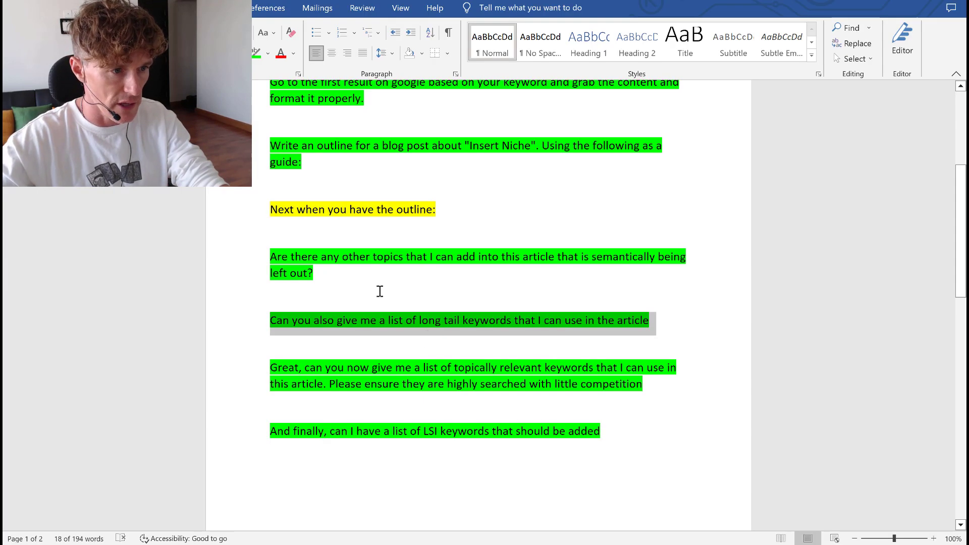
drag(650, 388, 272, 370)
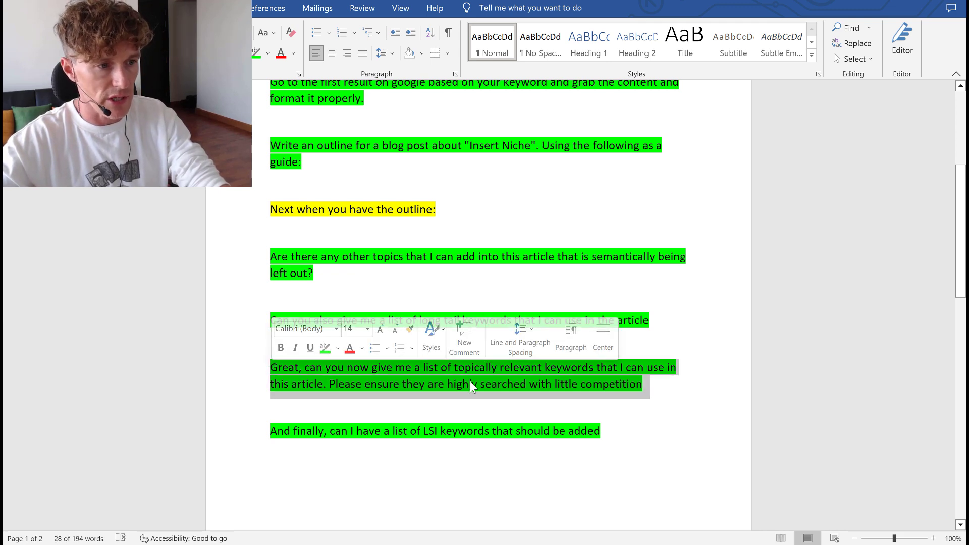
scroll(470, 381, down, 2)
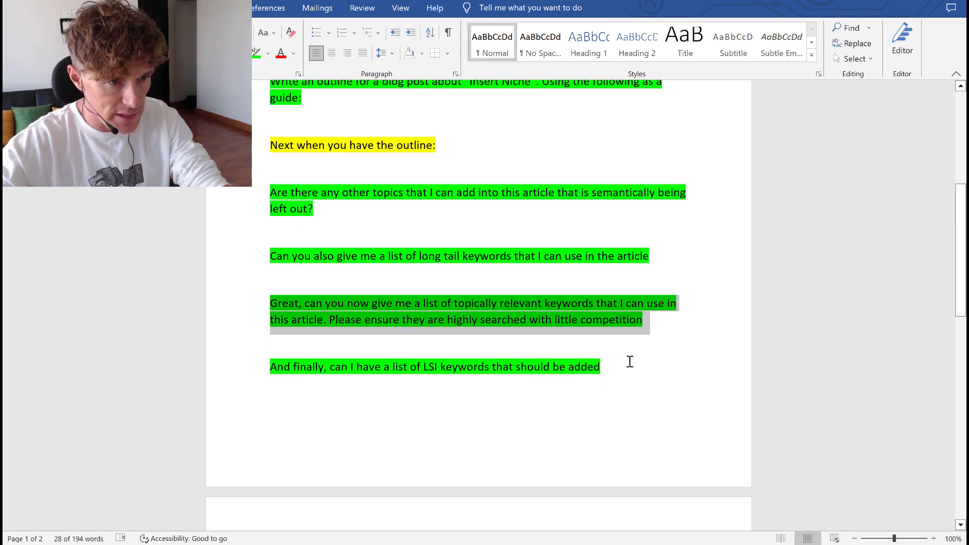
scroll(629, 360, down, 6)
scroll(629, 359, up, 4)
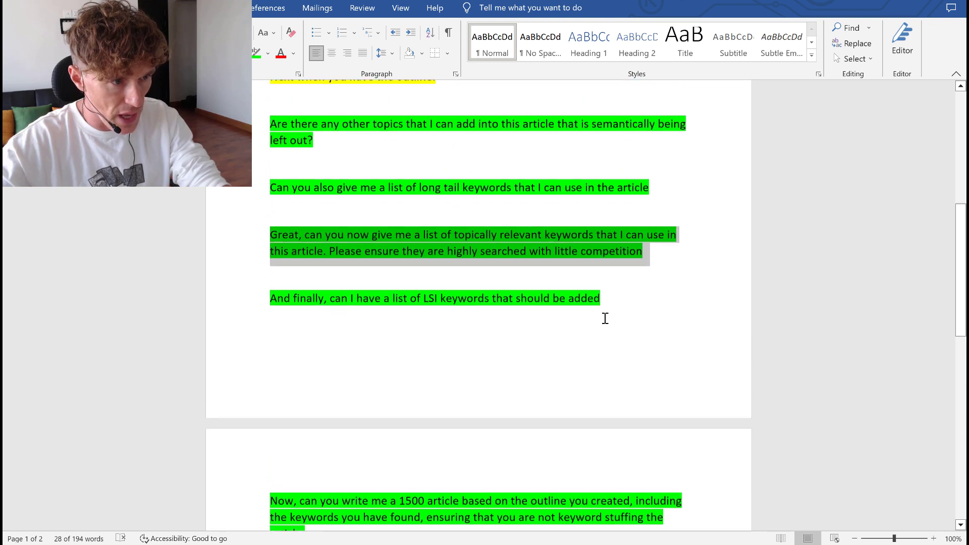
drag(627, 303, 252, 311)
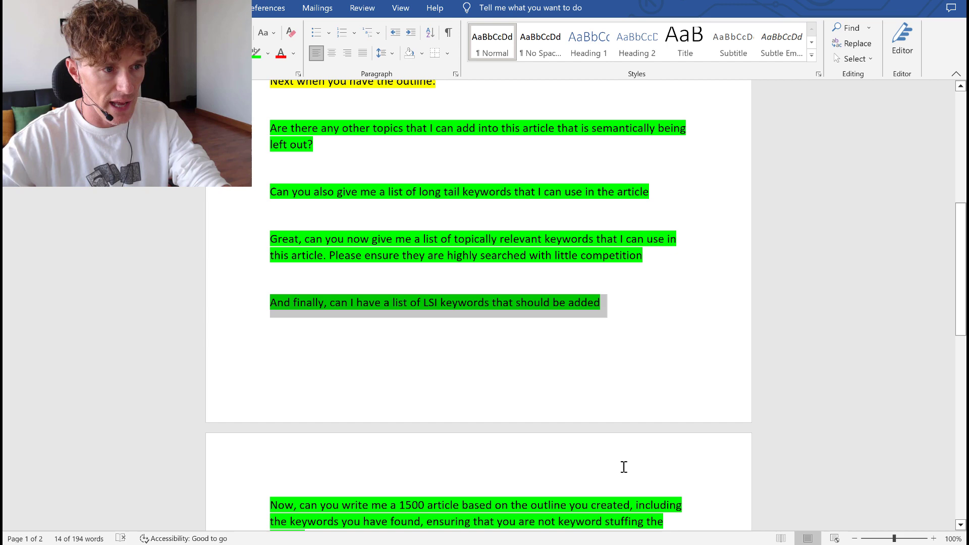
Select the final article-writing prompt in the Word checklist and return to ChatGPT
mouse_move(639, 543)
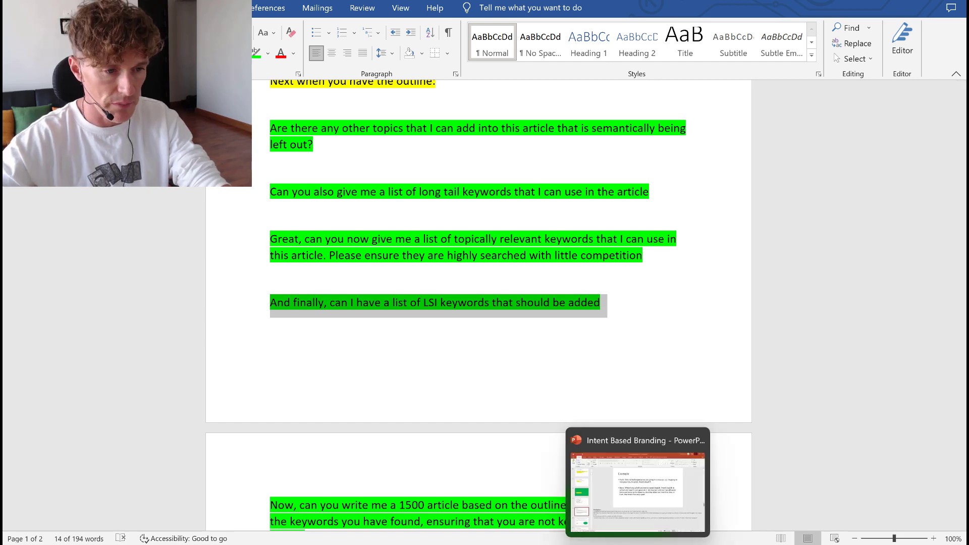
scroll(398, 396, down, 2)
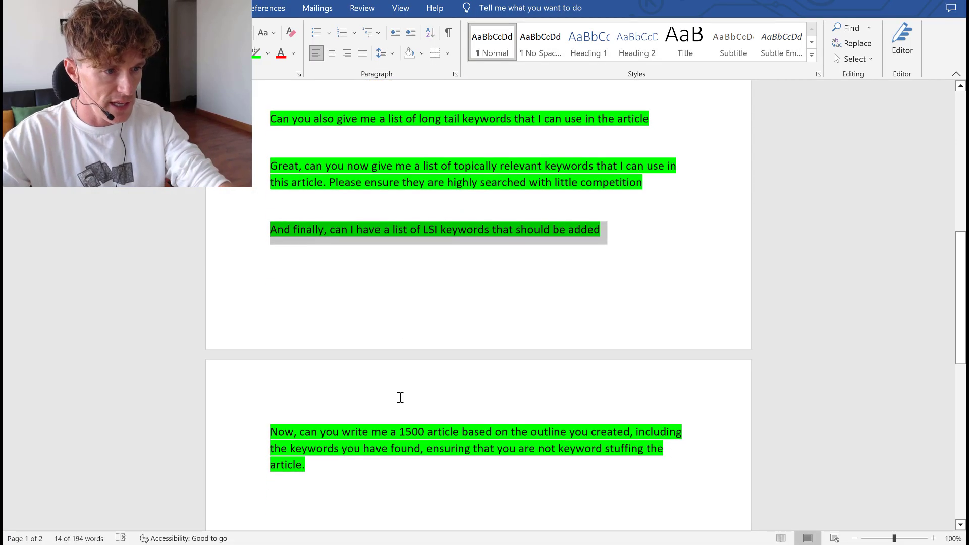
drag(321, 449, 258, 409)
key(ctrl+c)
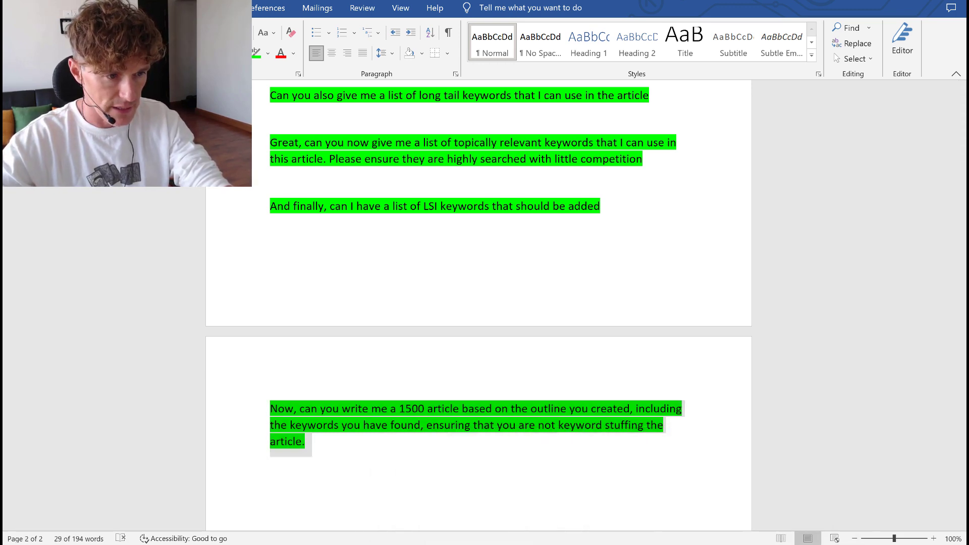
key(alt+Tab)
Paste the 2000-word article prompt and add 'Also make sure that you include the necessary H2 headings'
key(ctrl+v)
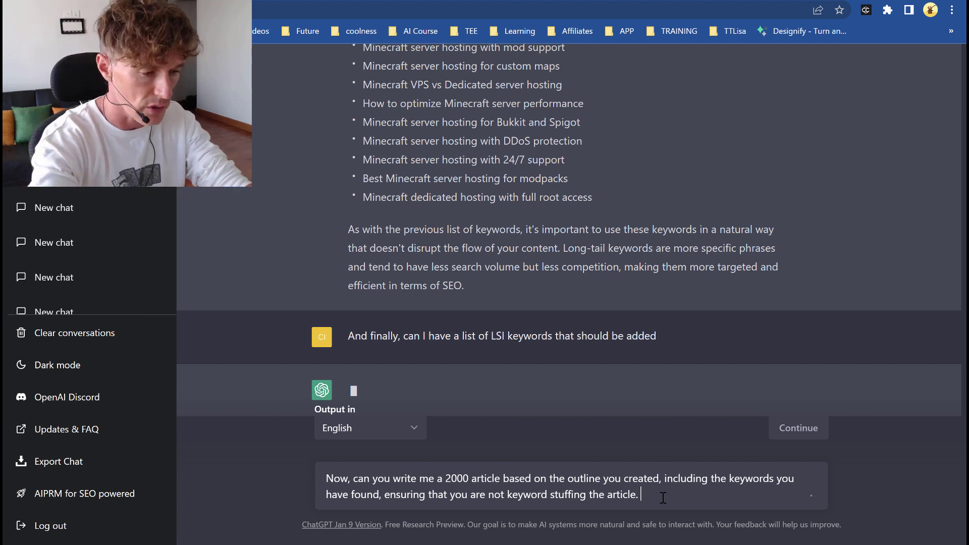
text(Also make sure)
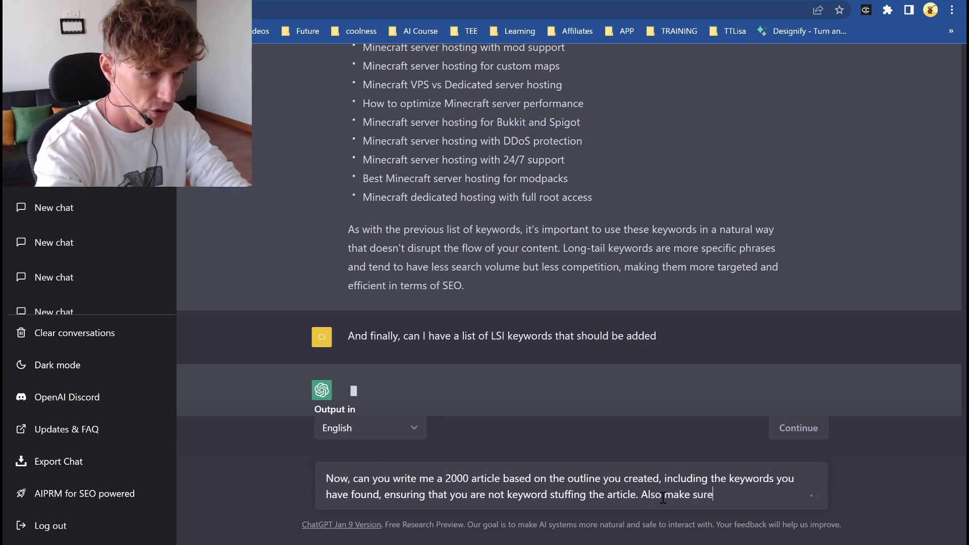
text( that you includ)
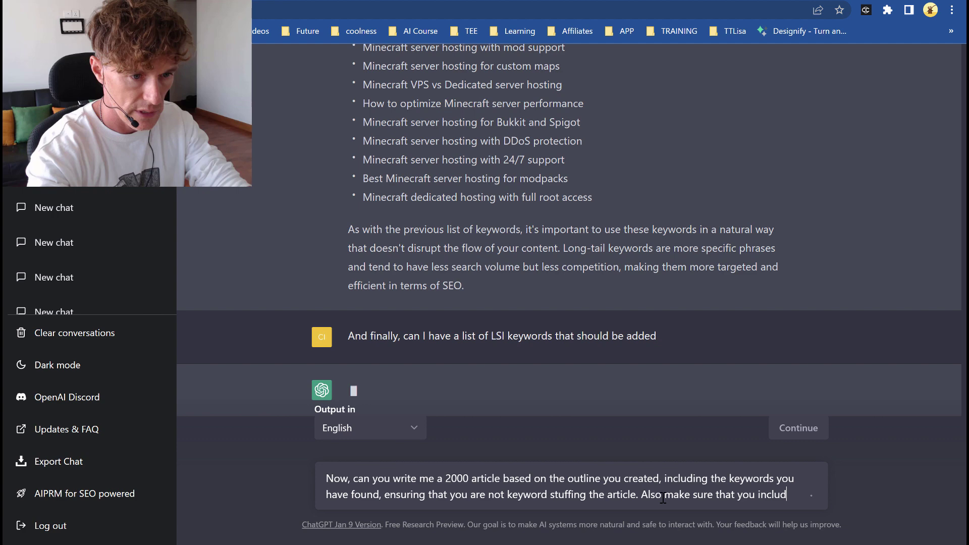
text(e the necessary )
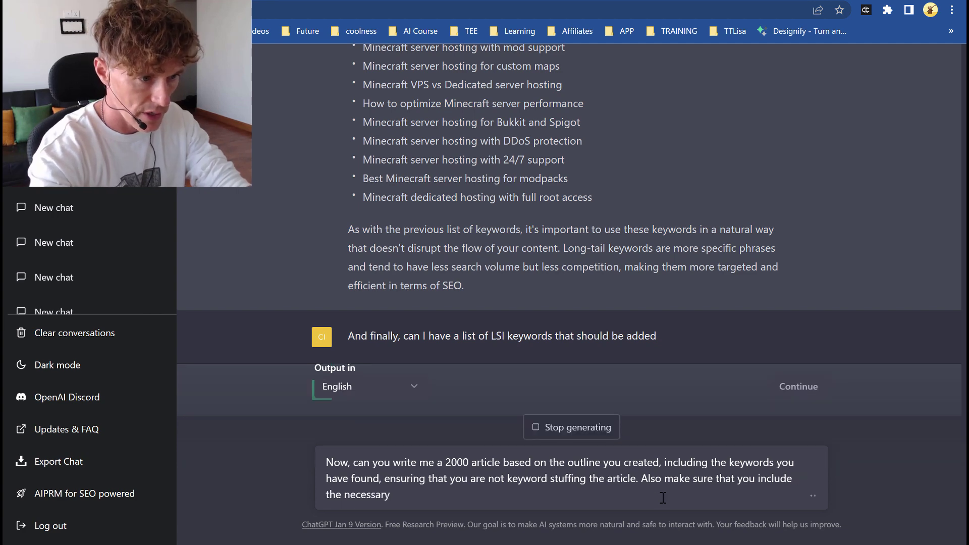
text(H2 headings)
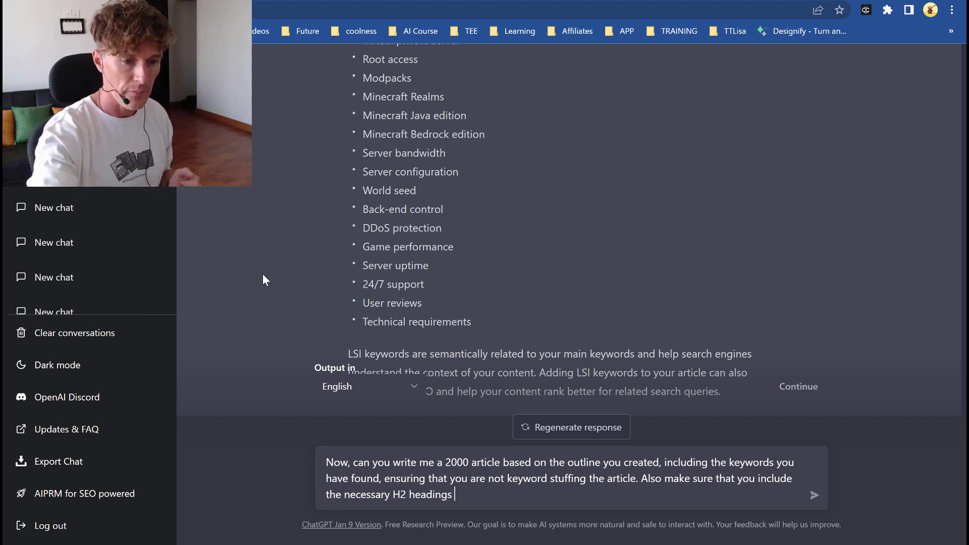
Submit the 2000-word Minecraft server hosting article request to ChatGPT
key(Return)
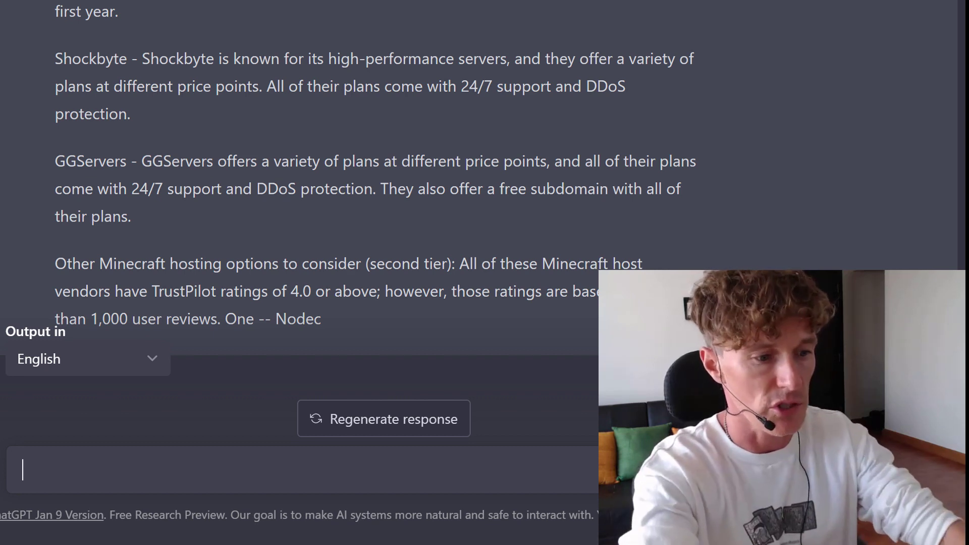
Send 'continue' to ChatGPT and scroll through the streaming article response
text(continue)
key(Return)
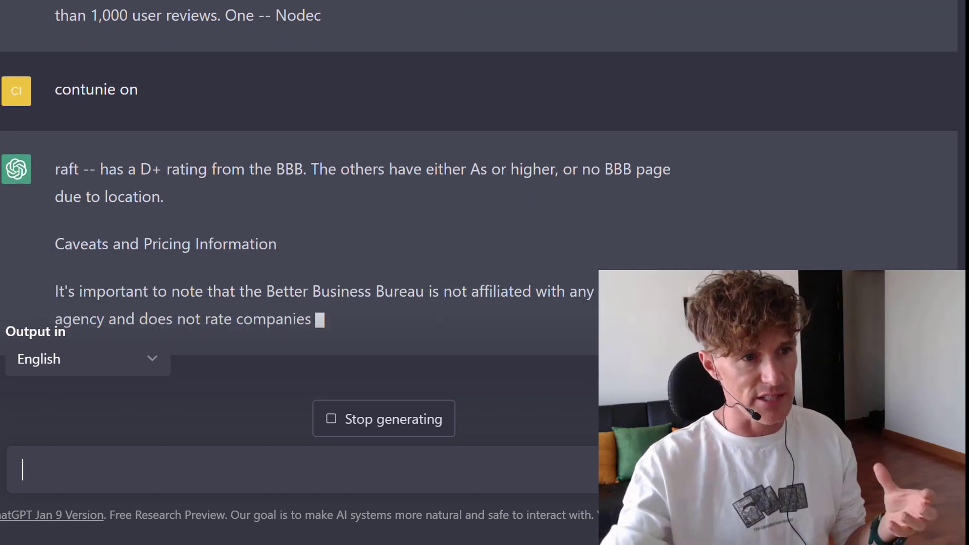
scroll(303, 202, up, 15)
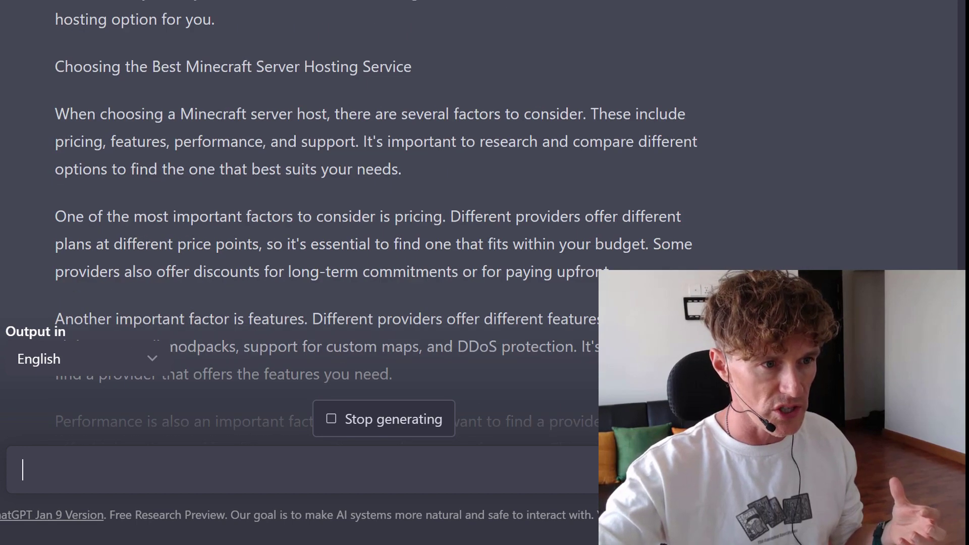
scroll(303, 227, up, 10)
scroll(303, 227, down, 7)
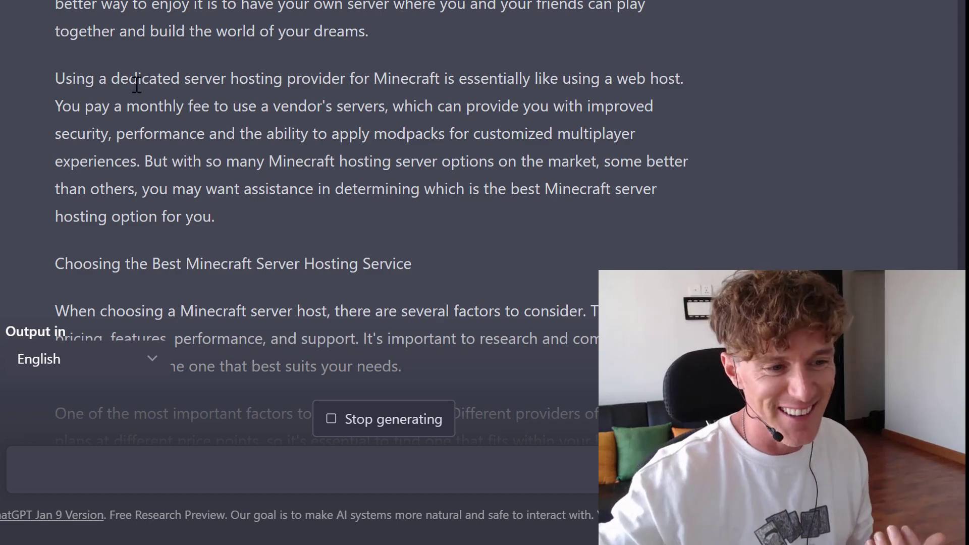
scroll(136, 85, down, 20)
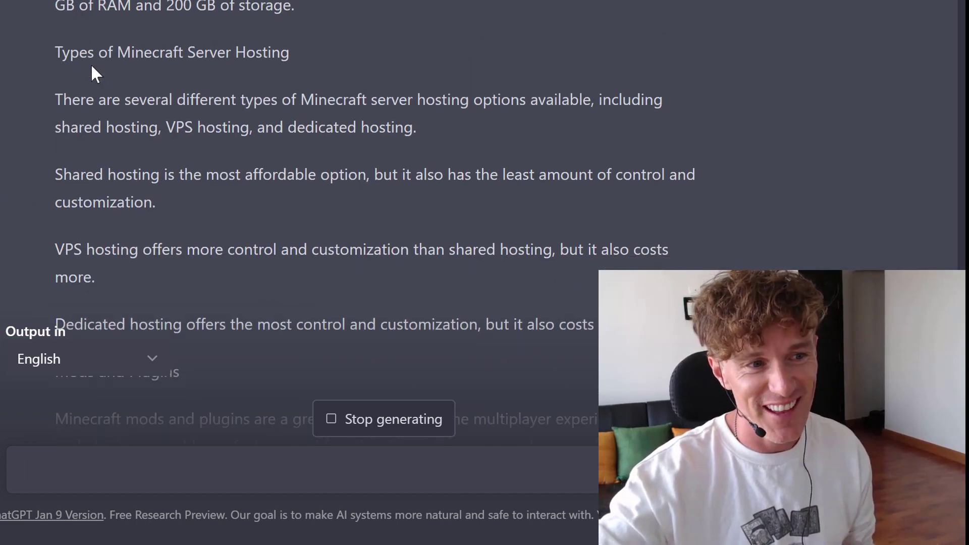